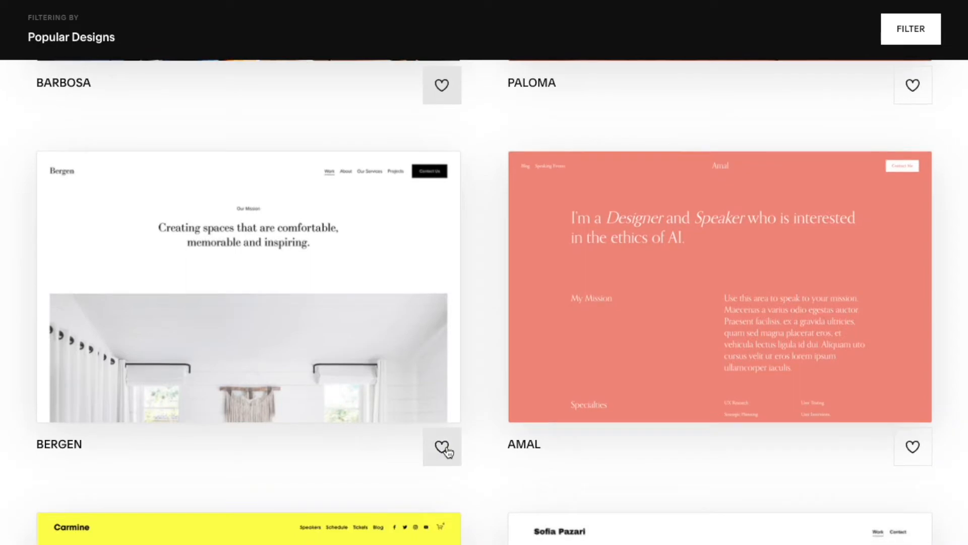
Favourite the Bergen template and open its preview
{"action": "left_click", "coordinate": [442, 448]}
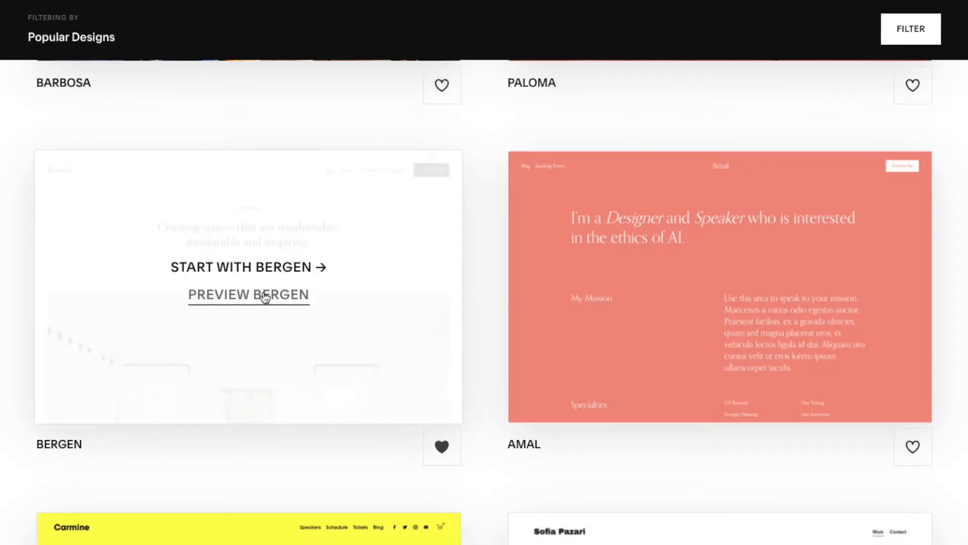
{"action": "left_click", "coordinate": [264, 297]}
Filter the template list by the Online Store type
{"action": "scroll", "coordinate": [840, 182], "scroll_direction": "down", "scroll_amount": 5}
{"action": "scroll", "coordinate": [846, 245], "scroll_direction": "down", "scroll_amount": 10}
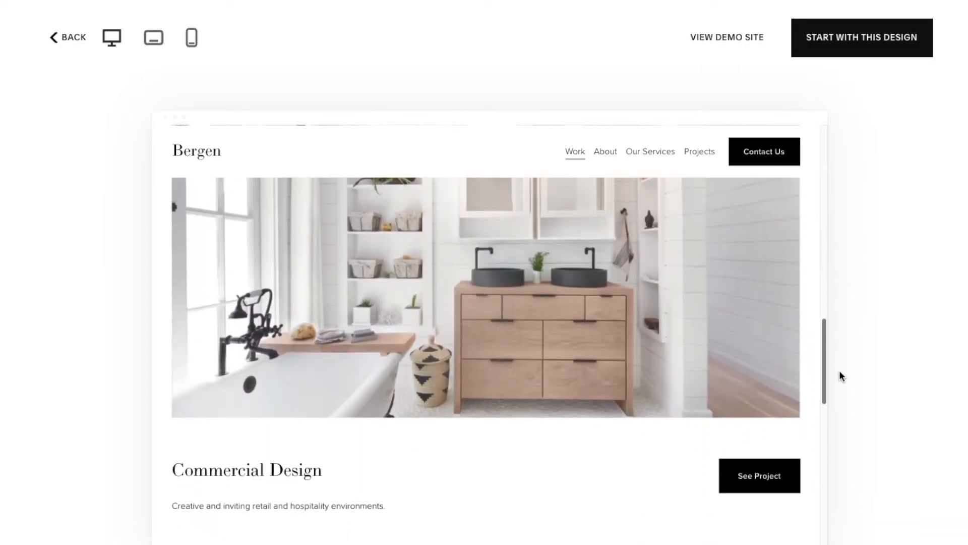
{"action": "left_click_drag", "start_coordinate": [840, 371], "coordinate": [840, 378]}
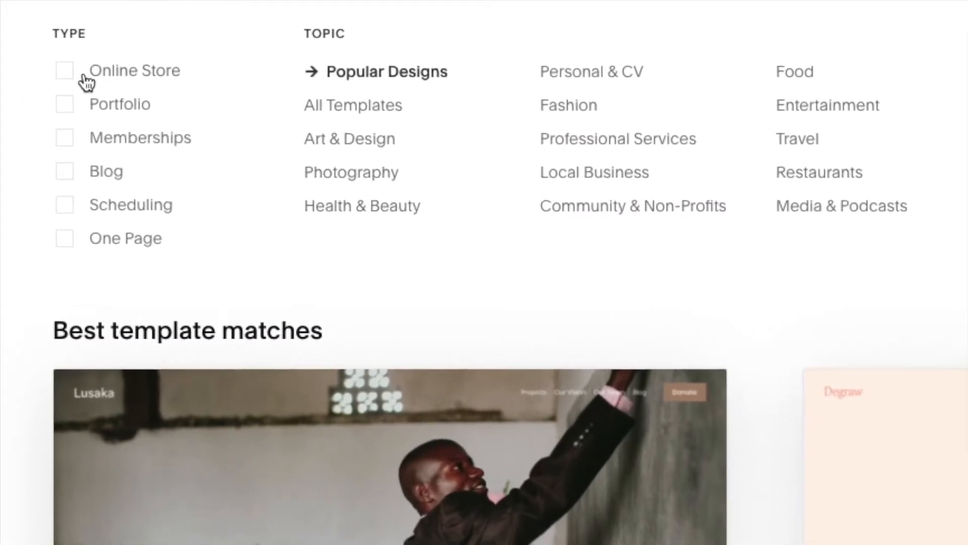
{"action": "left_click", "coordinate": [79, 75]}
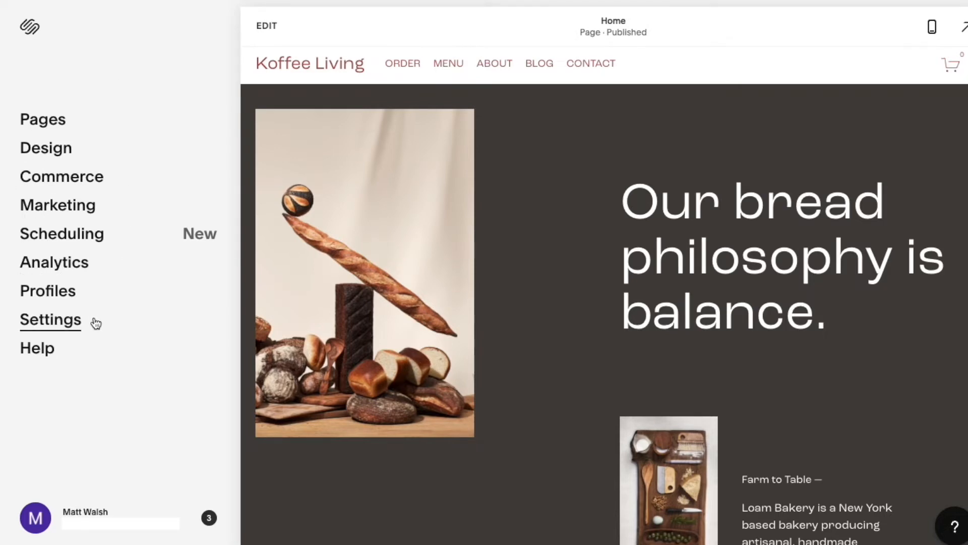
Open the Social Links settings and start adding a social link or email
{"action": "left_click", "coordinate": [60, 320]}
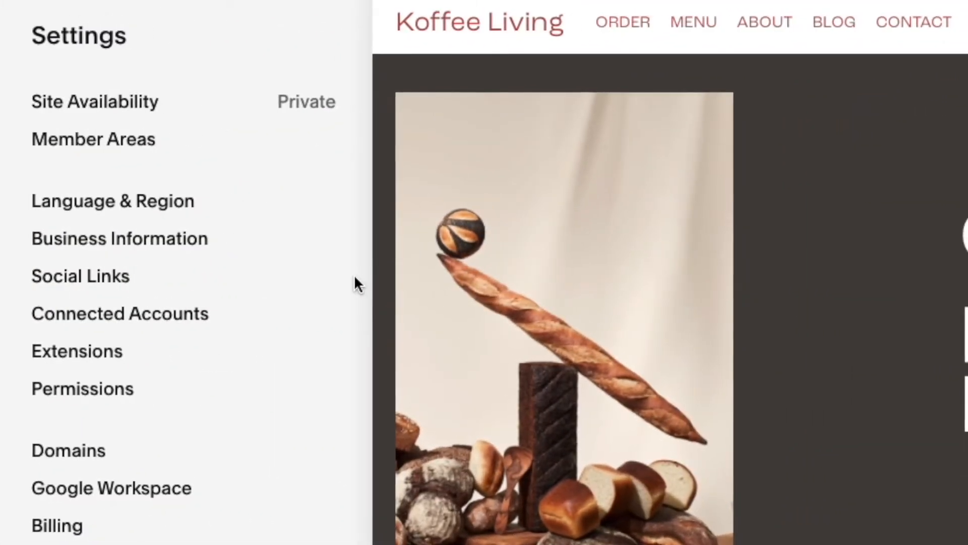
{"action": "left_click", "coordinate": [169, 279]}
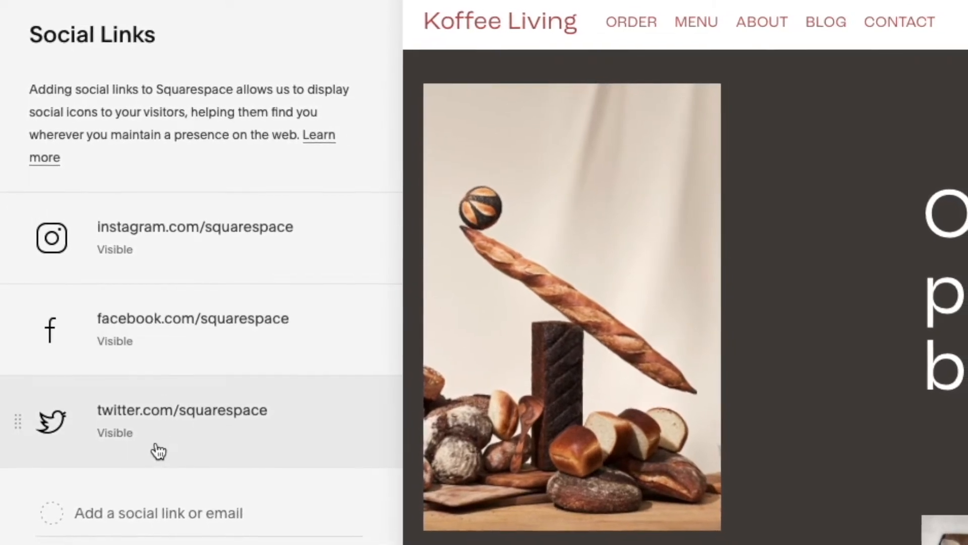
{"action": "left_click", "coordinate": [52, 509]}
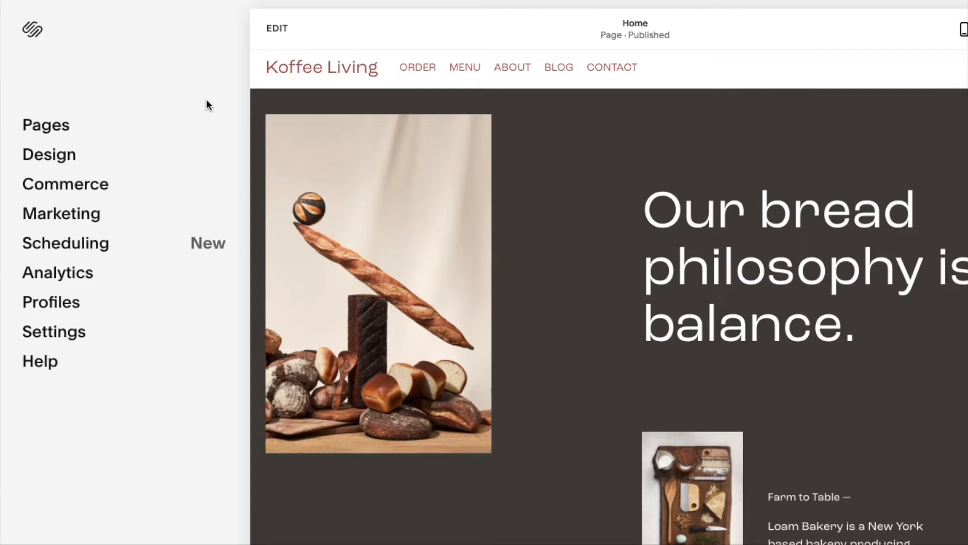
Delete the ORDER page from the main navigation
{"action": "left_click", "coordinate": [93, 132]}
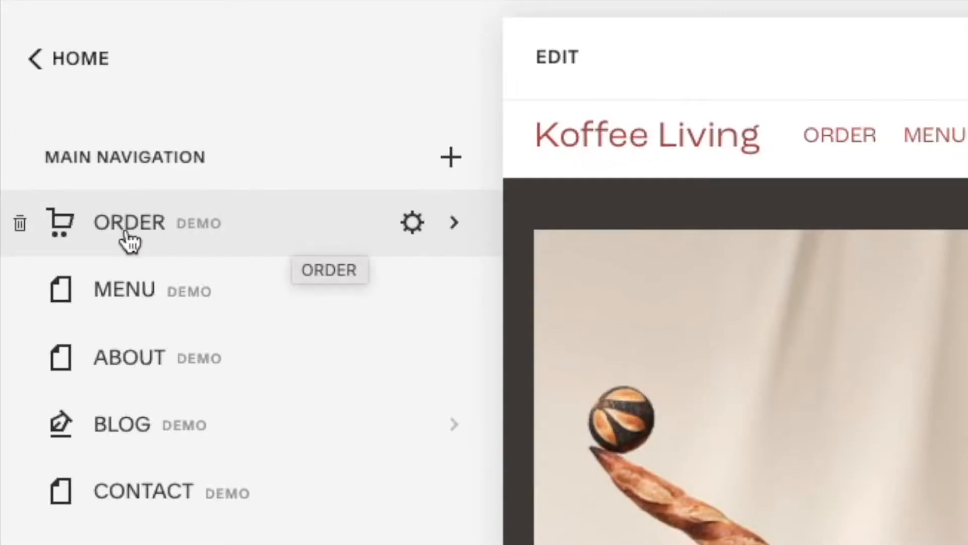
{"action": "left_click", "coordinate": [22, 231]}
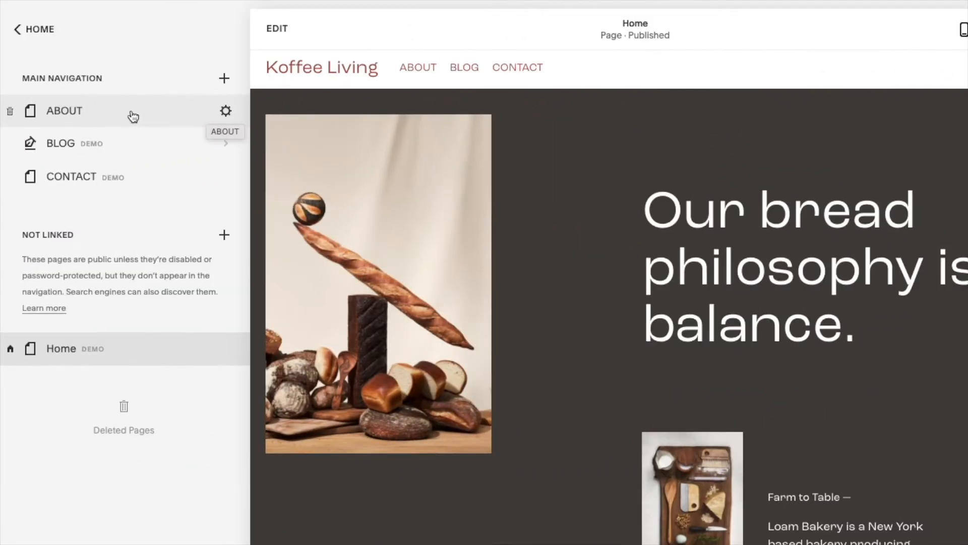
Duplicate the ABOUT page from its page settings
{"action": "left_click", "coordinate": [226, 111]}
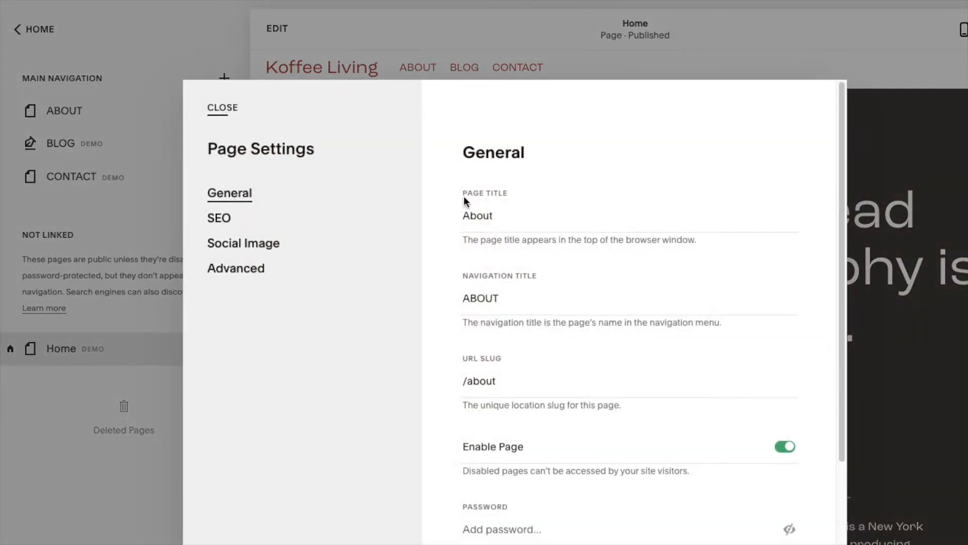
{"action": "scroll", "coordinate": [725, 331], "scroll_direction": "down", "scroll_amount": 3}
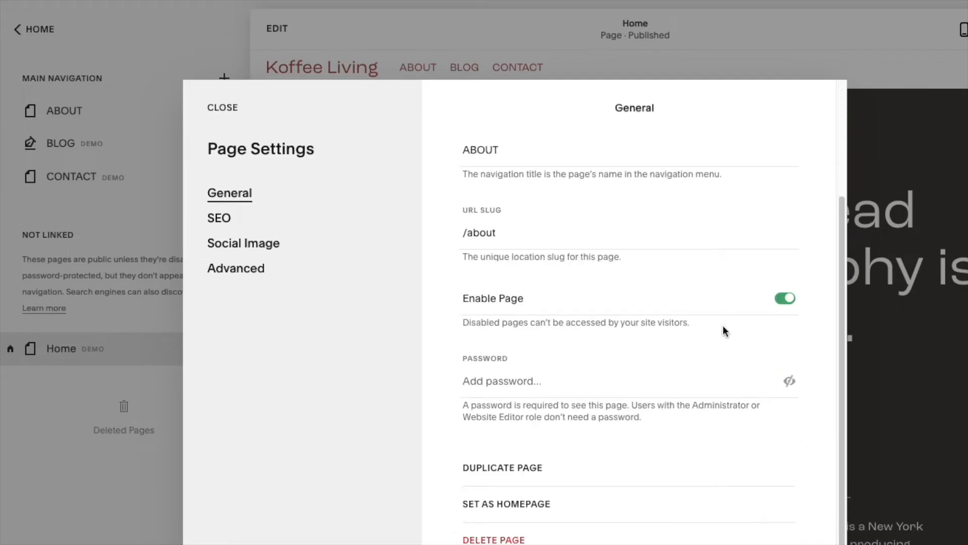
{"action": "left_click", "coordinate": [523, 469]}
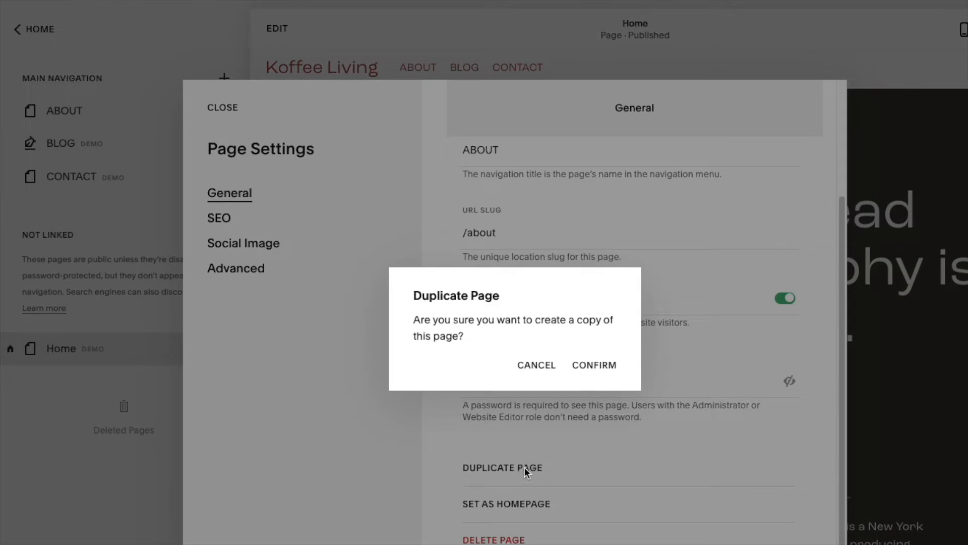
{"action": "left_click", "coordinate": [597, 370]}
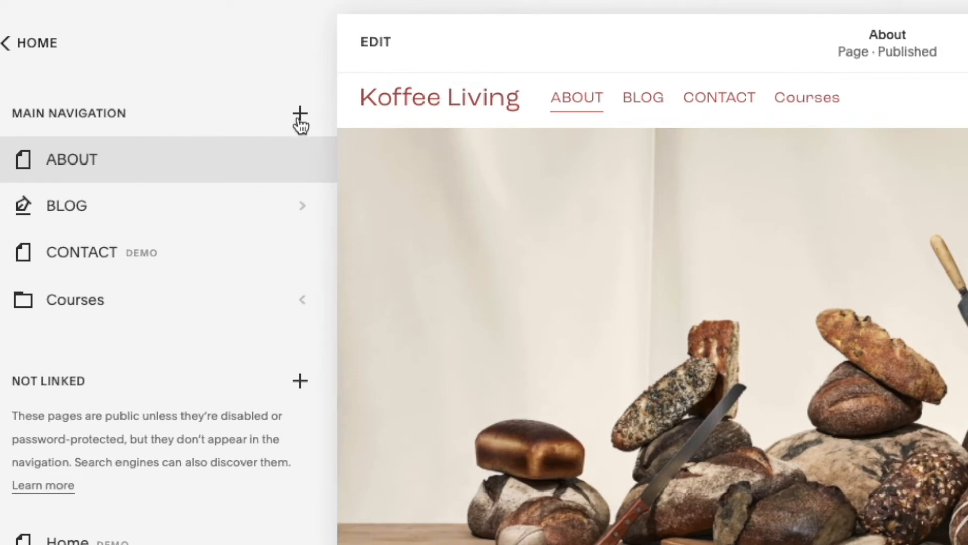
Add a store page using the Store 2 layout and name it OUR PRODUCTS
{"action": "left_click", "coordinate": [301, 115]}
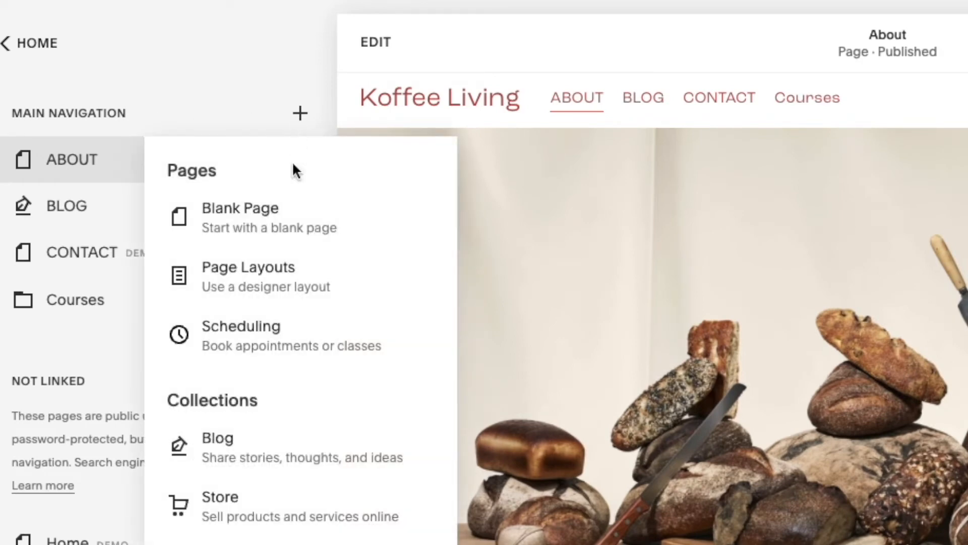
{"action": "left_click", "coordinate": [316, 499]}
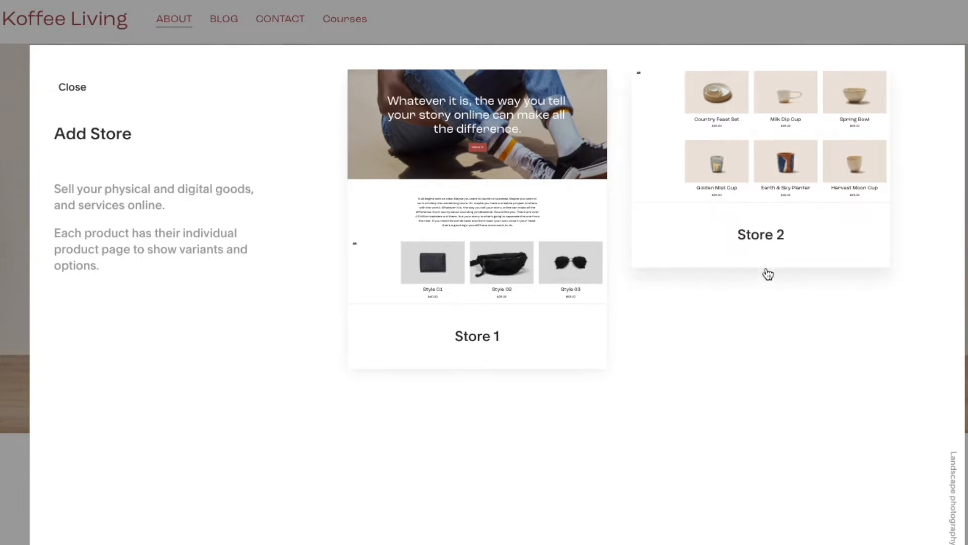
{"action": "left_click", "coordinate": [767, 273]}
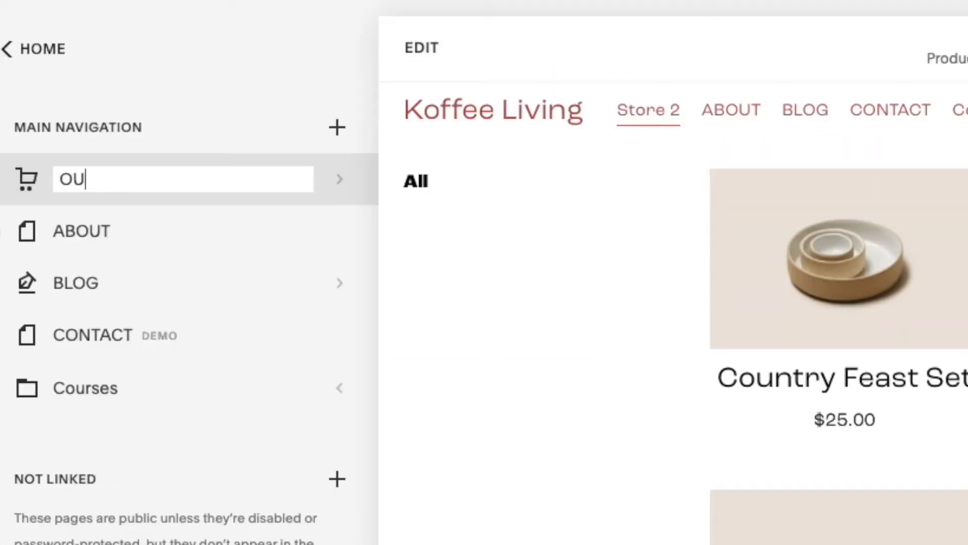
{"action": "type", "text": "OUR PRODUCTS"}
{"action": "key", "text": "Return"}
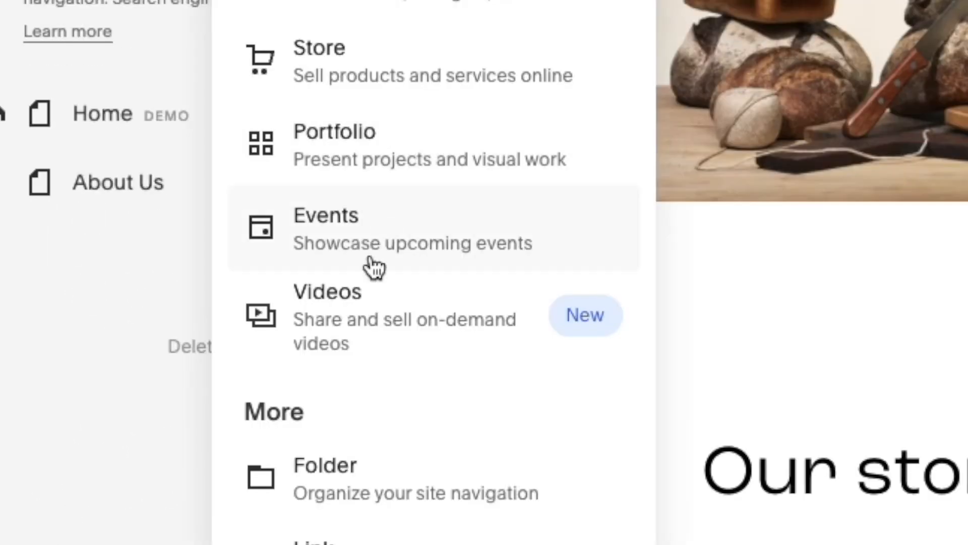
Add a folder to the navigation and name its page Ethical Koffee inside the Courses folder
{"action": "left_click", "coordinate": [348, 467]}
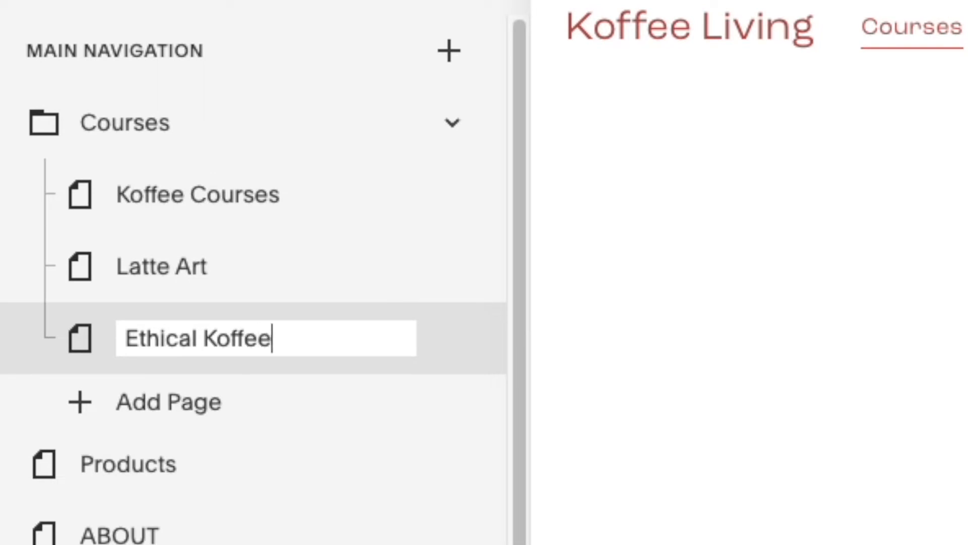
{"action": "key", "text": "Return"}
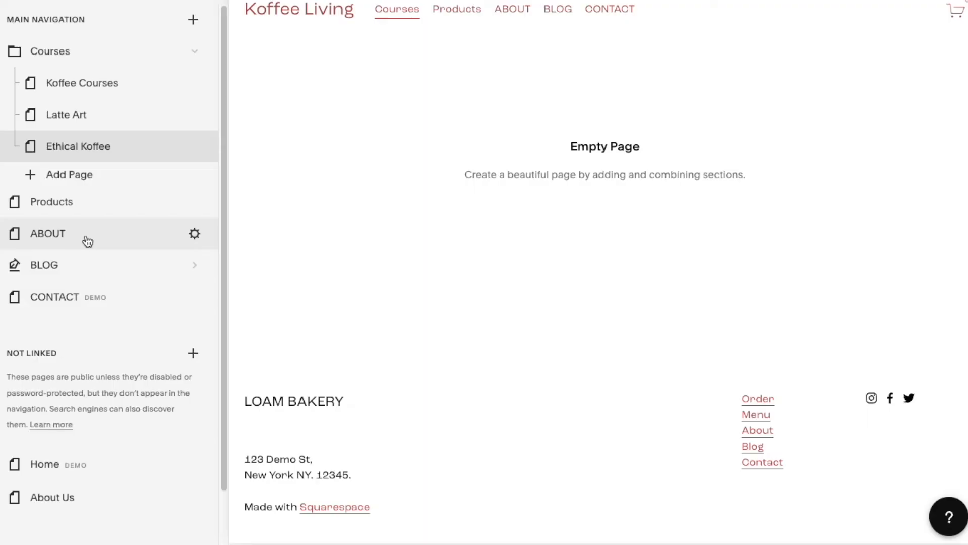
Set the ABOUT page as the homepage
{"action": "left_click", "coordinate": [195, 235]}
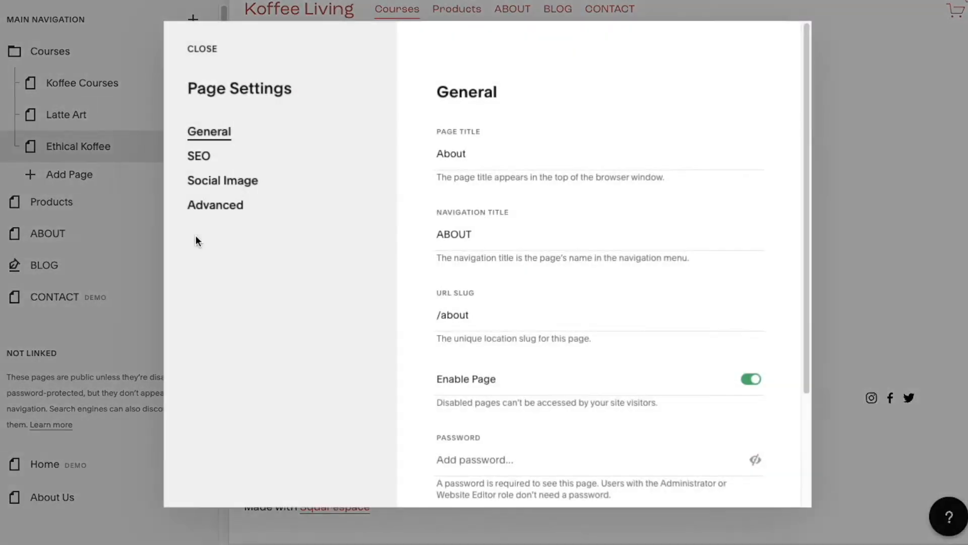
{"action": "scroll", "coordinate": [623, 234], "scroll_direction": "down", "scroll_amount": 5}
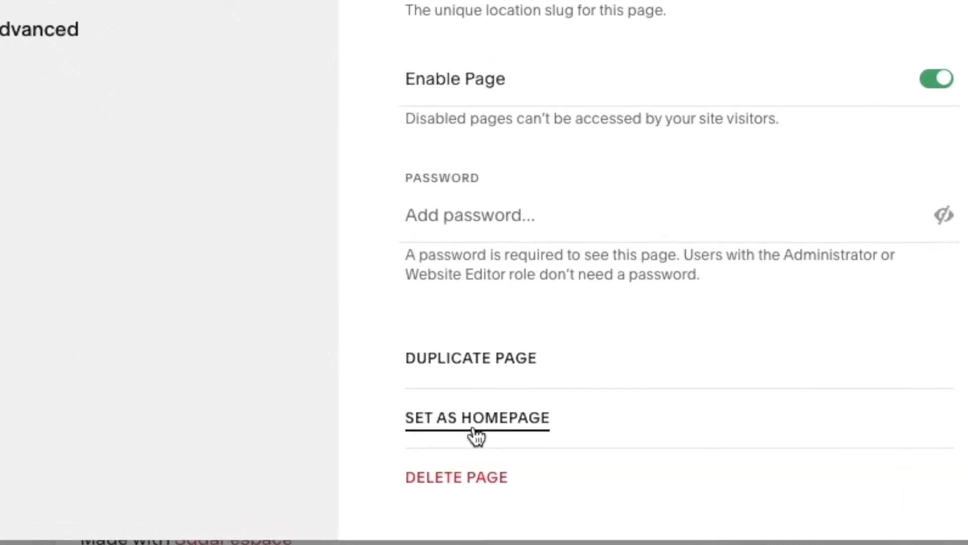
{"action": "left_click", "coordinate": [472, 433]}
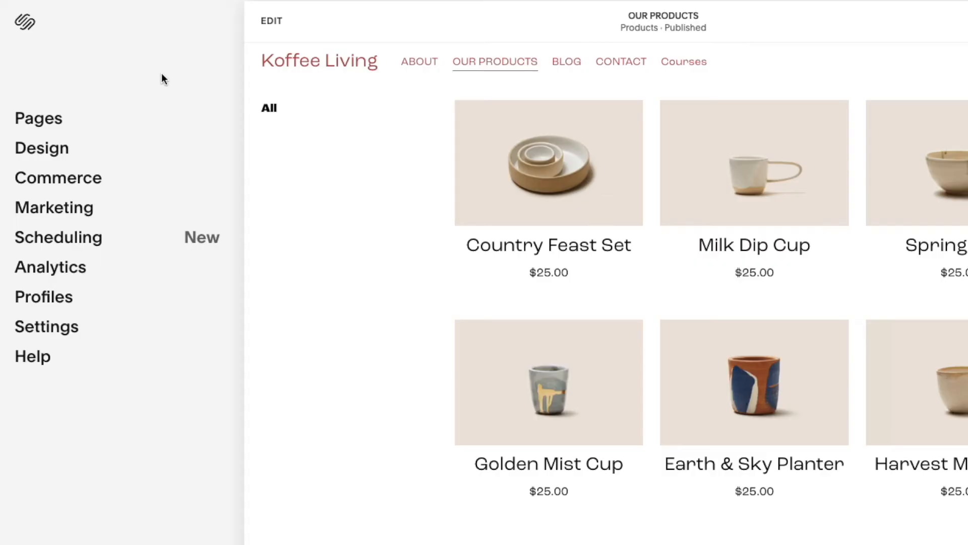
Open the ABOUT page in edit mode and edit the site header
{"action": "left_click", "coordinate": [74, 124]}
{"action": "left_click", "coordinate": [80, 97]}
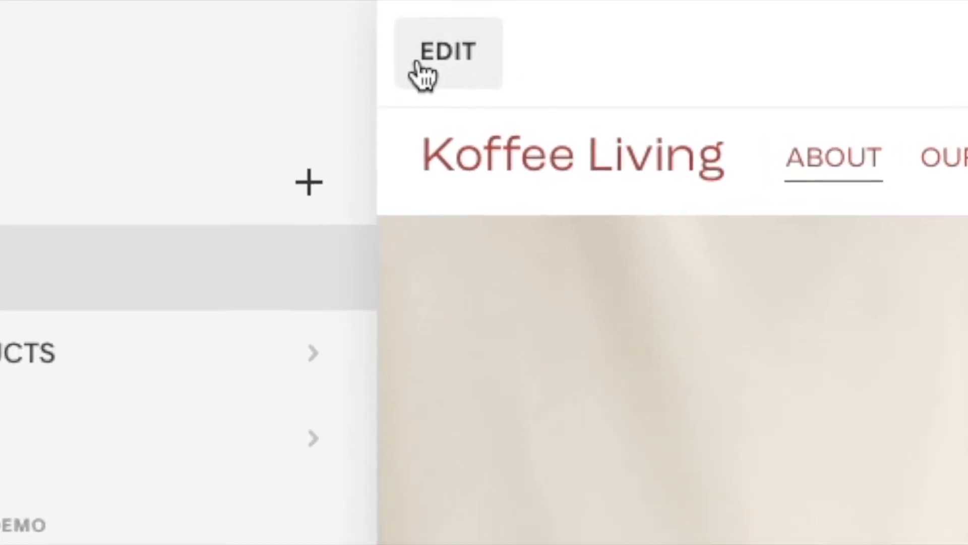
{"action": "left_click", "coordinate": [421, 76]}
{"action": "mouse_move", "coordinate": [800, 78]}
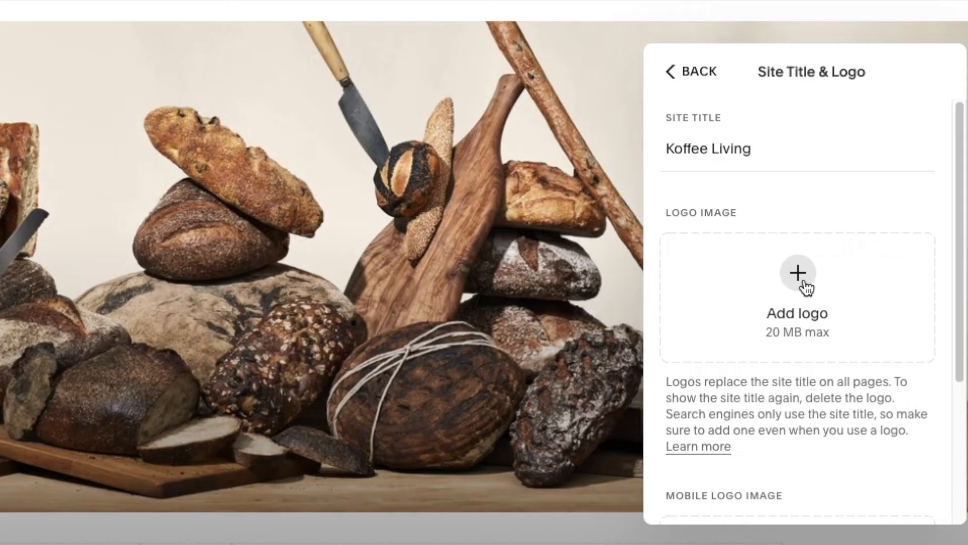
{"action": "left_click", "coordinate": [799, 276]}
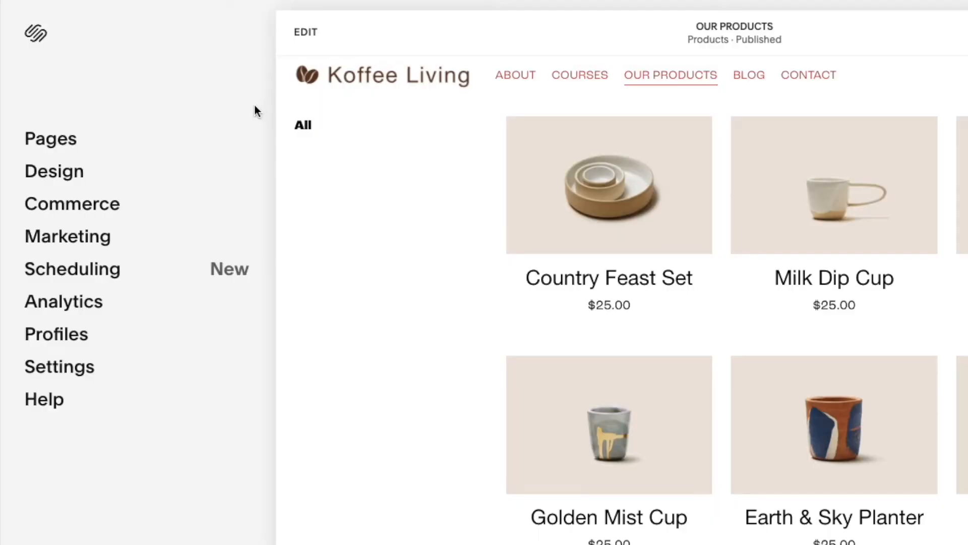
Add a Headlines section with the mountain cabin 'Make it stand out.' layout to the ABOUT page
{"action": "left_click", "coordinate": [129, 148]}
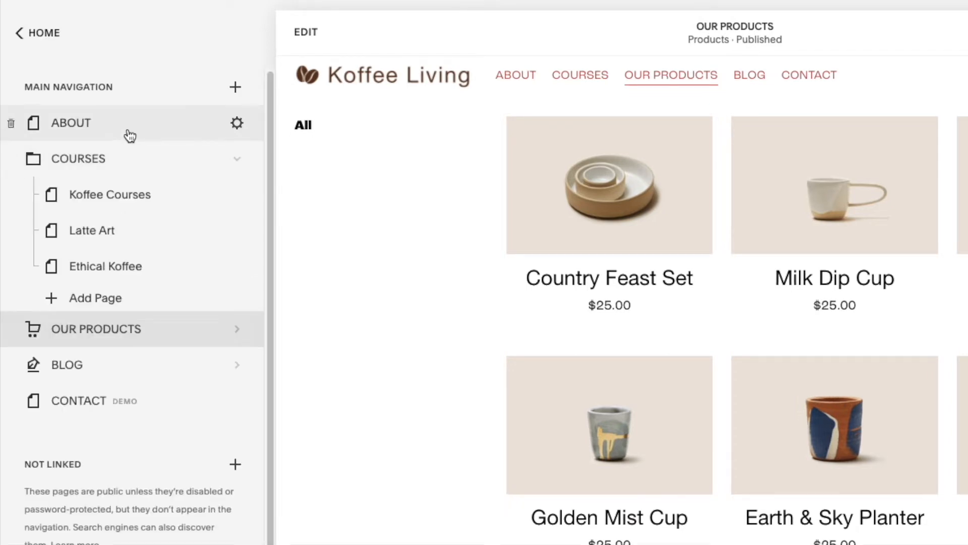
{"action": "left_click", "coordinate": [130, 135]}
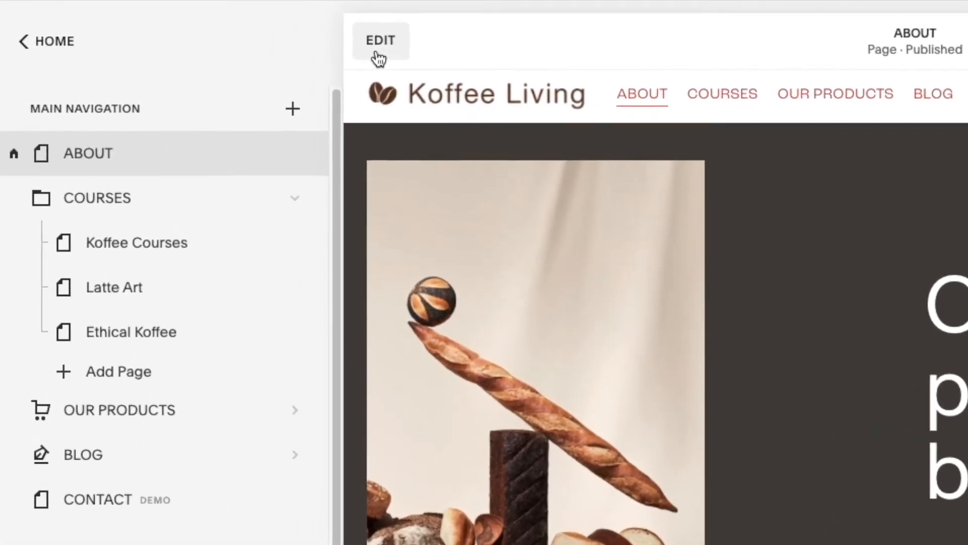
{"action": "left_click", "coordinate": [399, 60]}
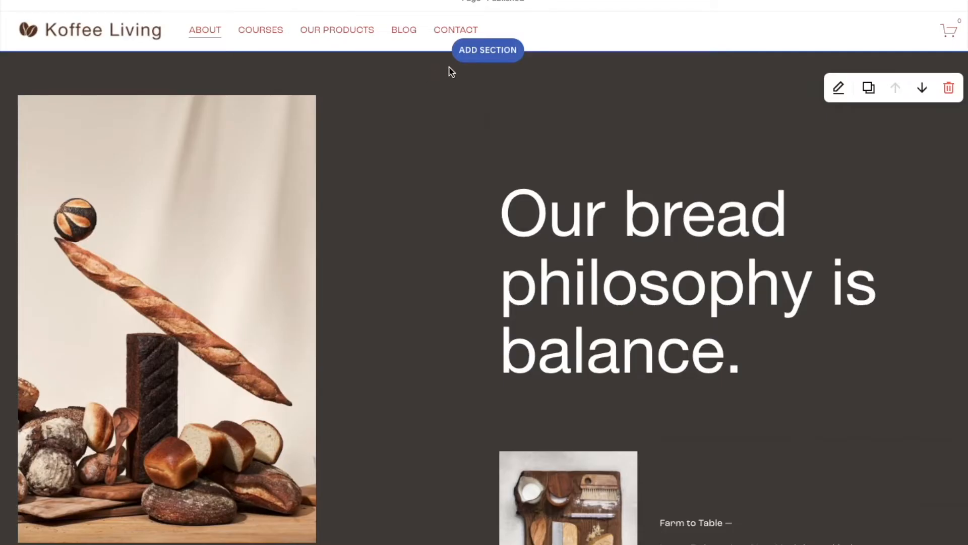
{"action": "left_click", "coordinate": [487, 62]}
{"action": "left_click_drag", "start_coordinate": [929, 117], "coordinate": [925, 160]}
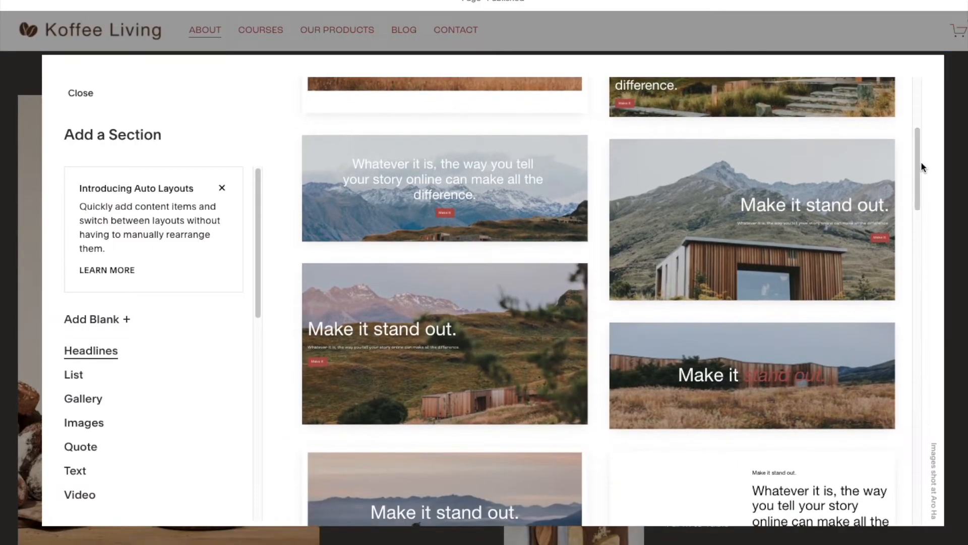
{"action": "left_click", "coordinate": [740, 169]}
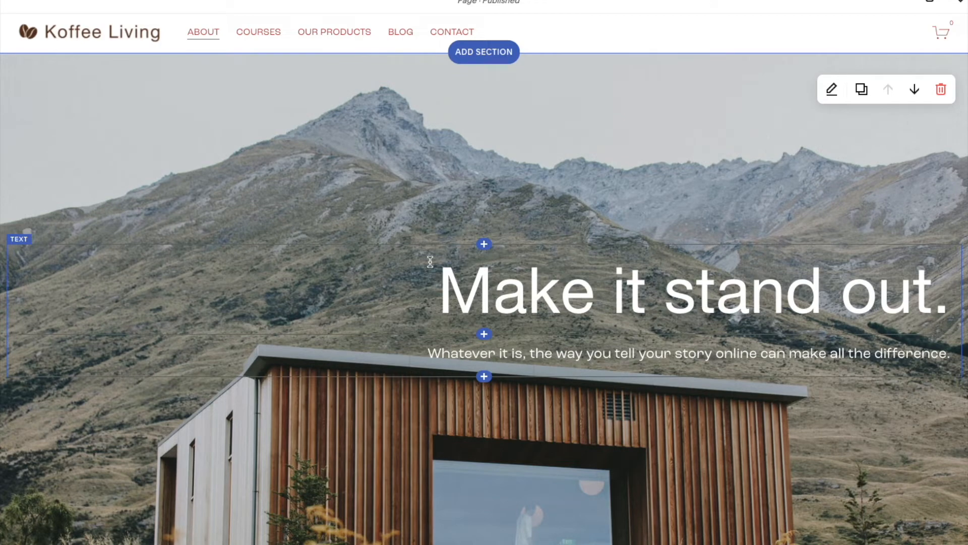
Replace the section heading with 'Sustainable coffee culture'
{"action": "left_click_drag", "start_coordinate": [430, 261], "coordinate": [944, 323]}
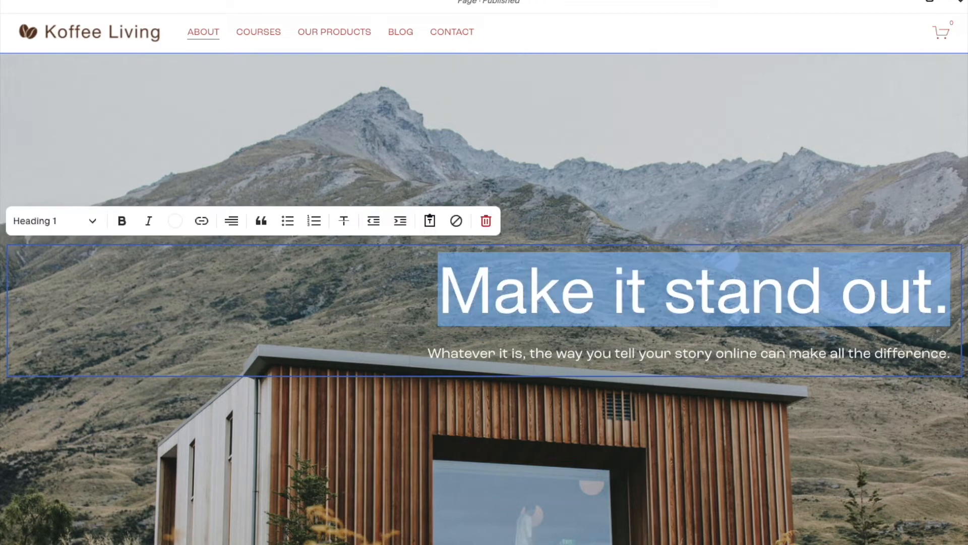
{"action": "type", "text": "Sustainable coffee culture"}
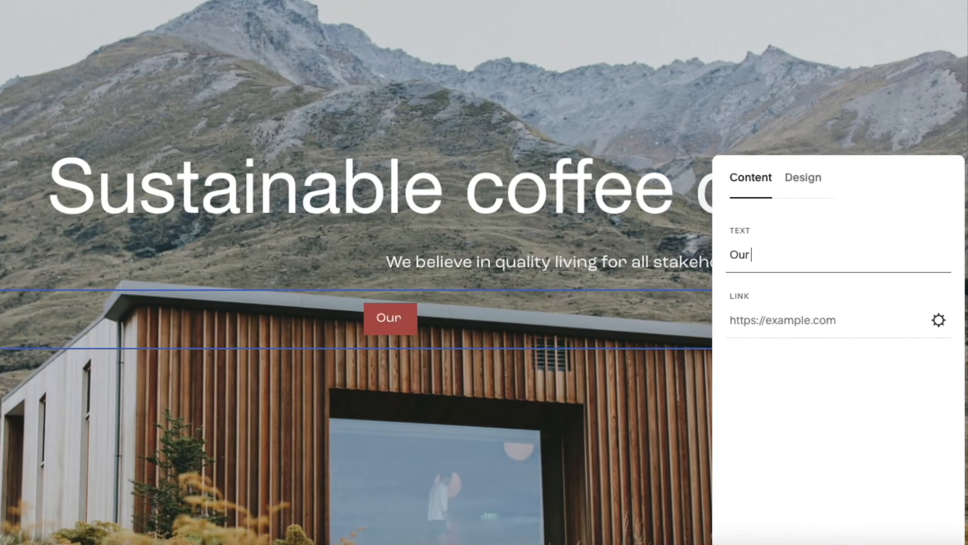
Set the section button's text to 'Our workshops'
{"action": "type", "text": "workshops"}
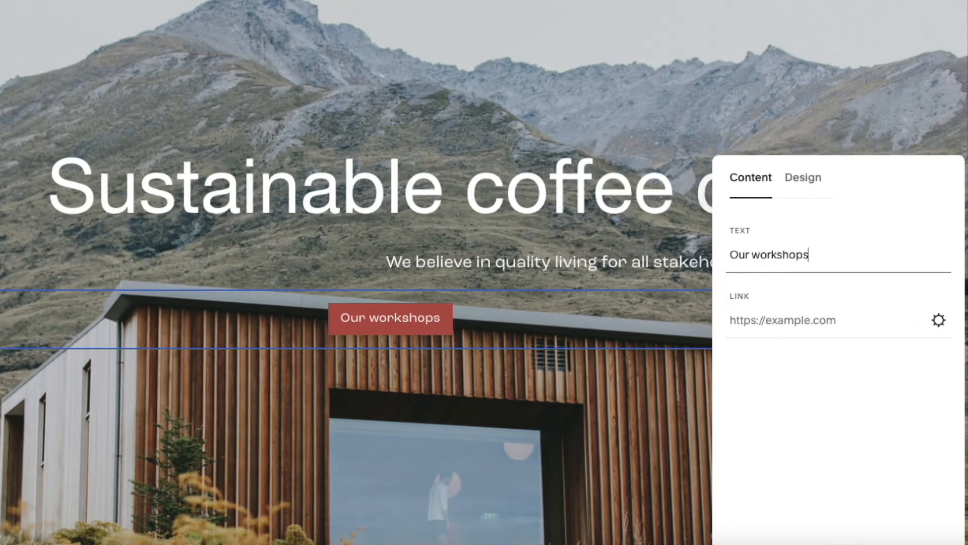
{"action": "left_click", "coordinate": [470, 366]}
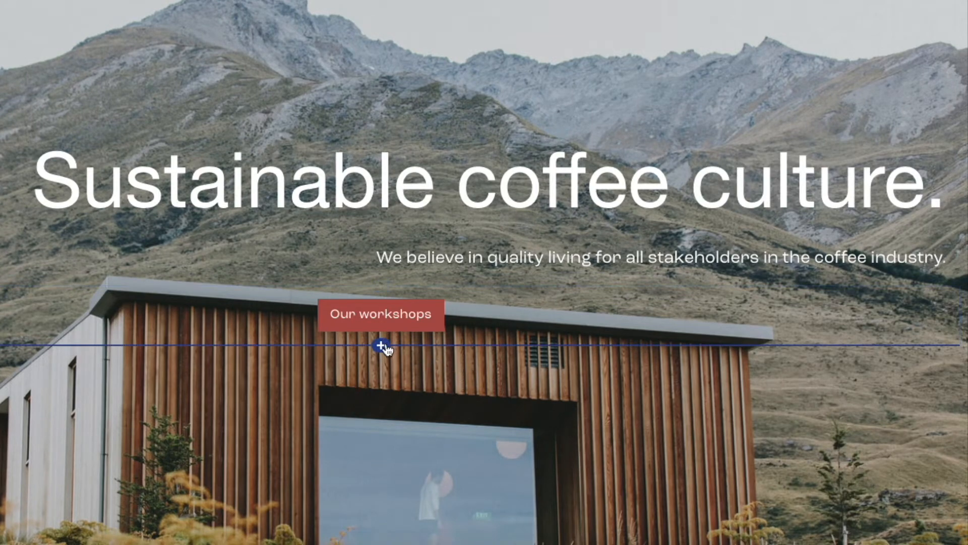
{"action": "left_click", "coordinate": [382, 347]}
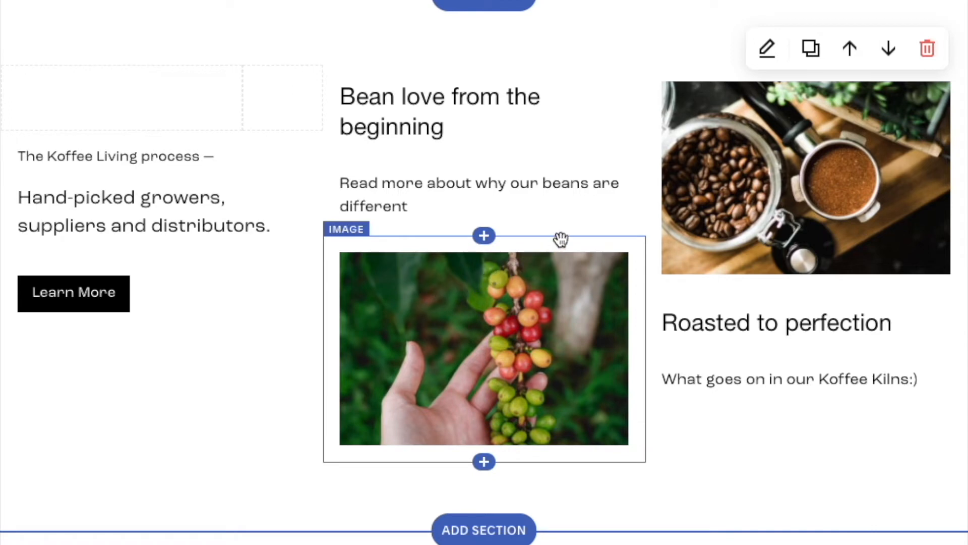
Move the coffee-cherry image block up within the section
{"action": "left_click_drag", "start_coordinate": [560, 239], "coordinate": [553, 85]}
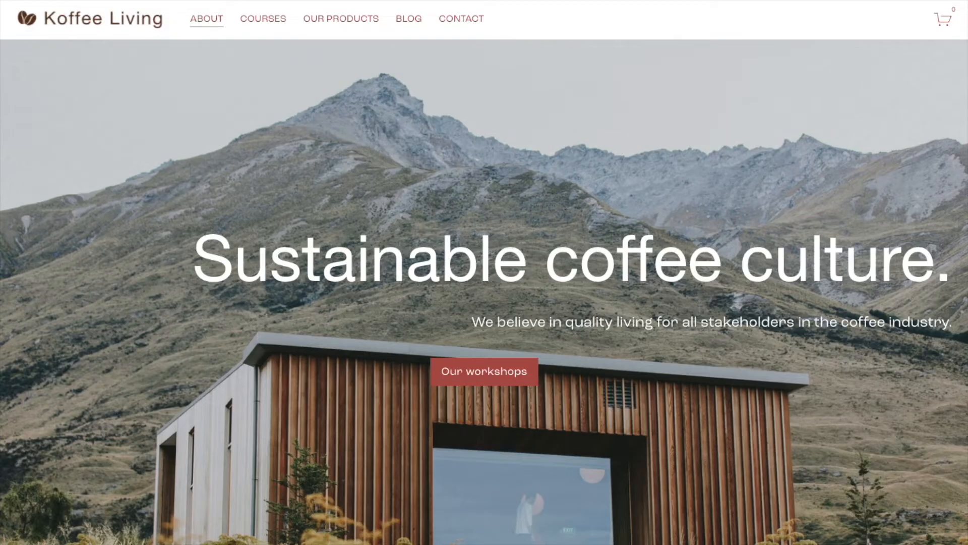
Review the ABOUT page and open the blog section's format and colour settings
{"action": "scroll", "coordinate": [484, 272], "scroll_direction": "down", "scroll_amount": 6}
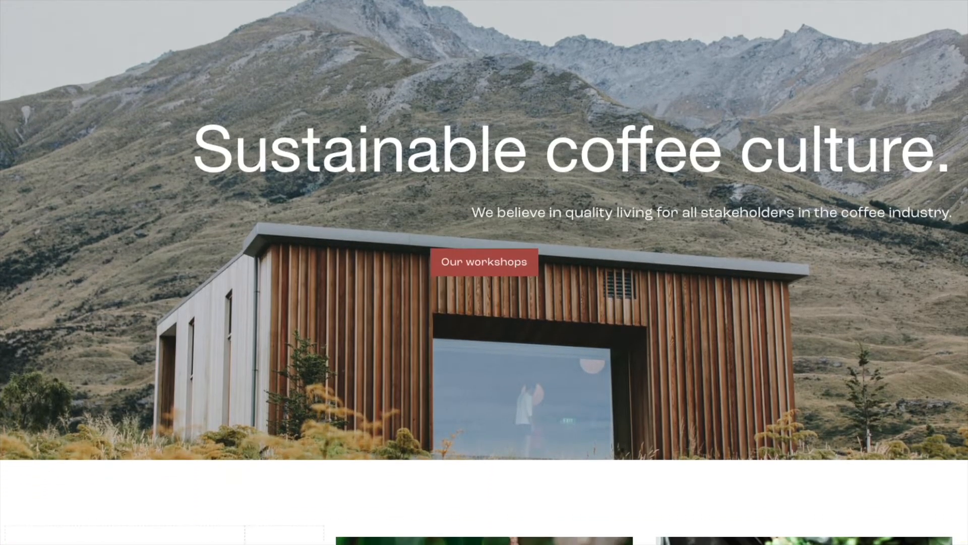
{"action": "scroll", "coordinate": [485, 272], "scroll_direction": "down", "scroll_amount": 3}
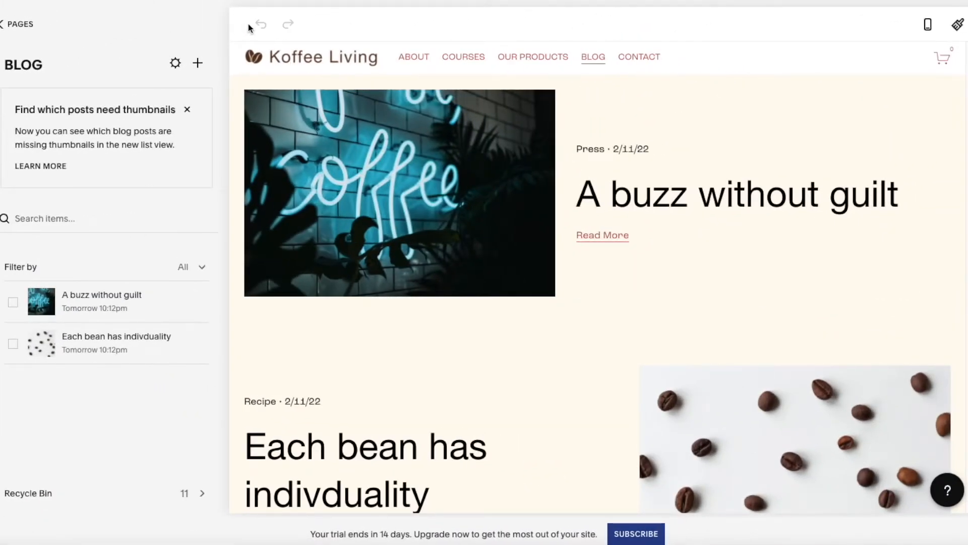
{"action": "left_click", "coordinate": [249, 24]}
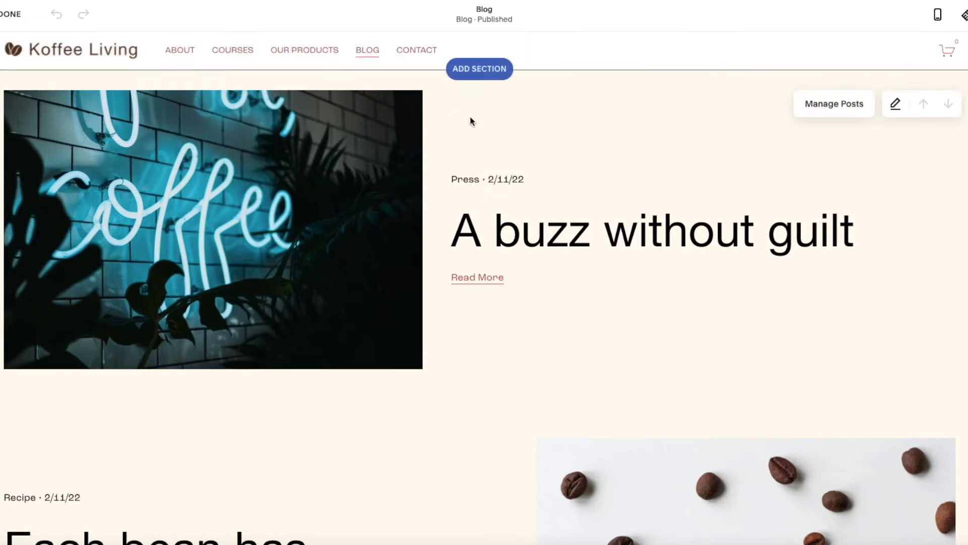
{"action": "left_click", "coordinate": [898, 105]}
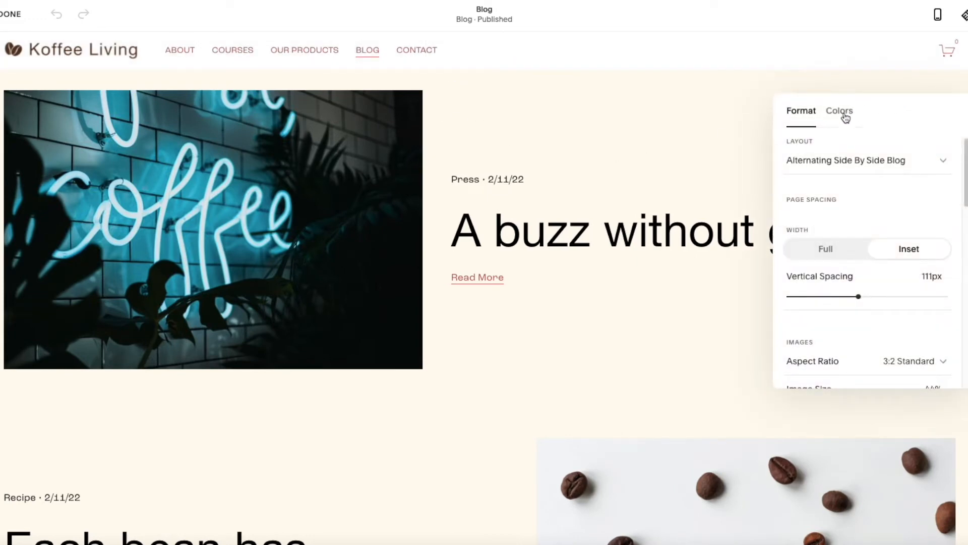
{"action": "left_click", "coordinate": [846, 118]}
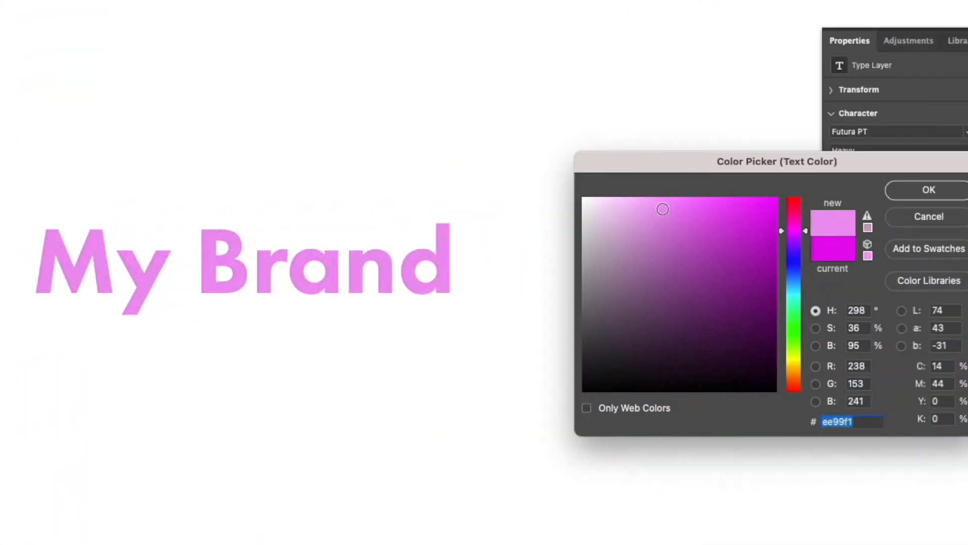
{"action": "left_click_drag", "start_coordinate": [663, 209], "coordinate": [755, 223]}
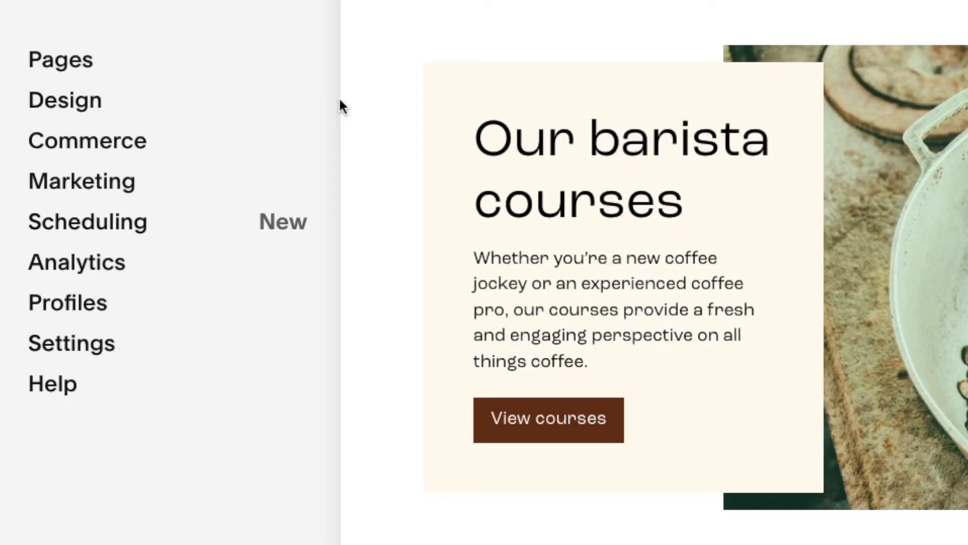
Try the Audiowide font pack in the site styles, reverting to Roc Grotesk
{"action": "left_click", "coordinate": [120, 107]}
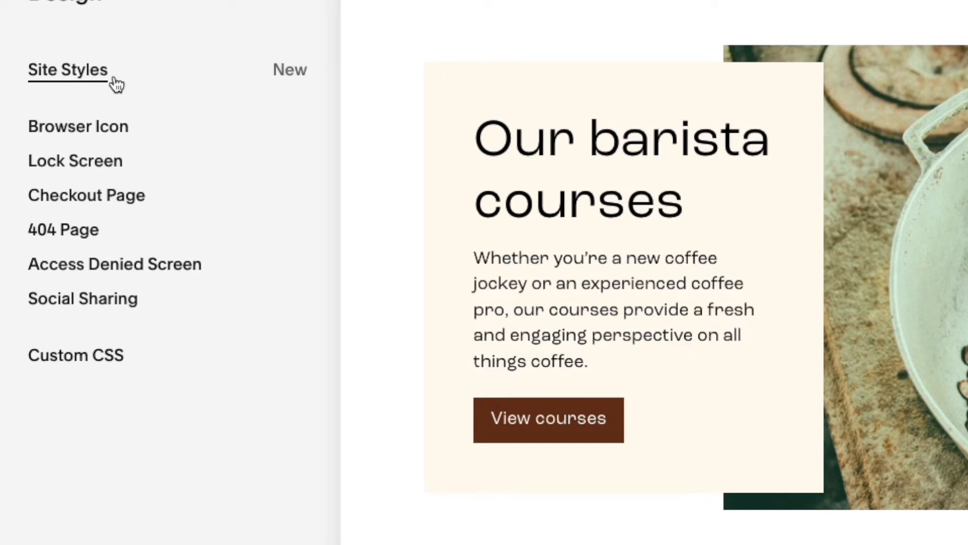
{"action": "left_click", "coordinate": [117, 85]}
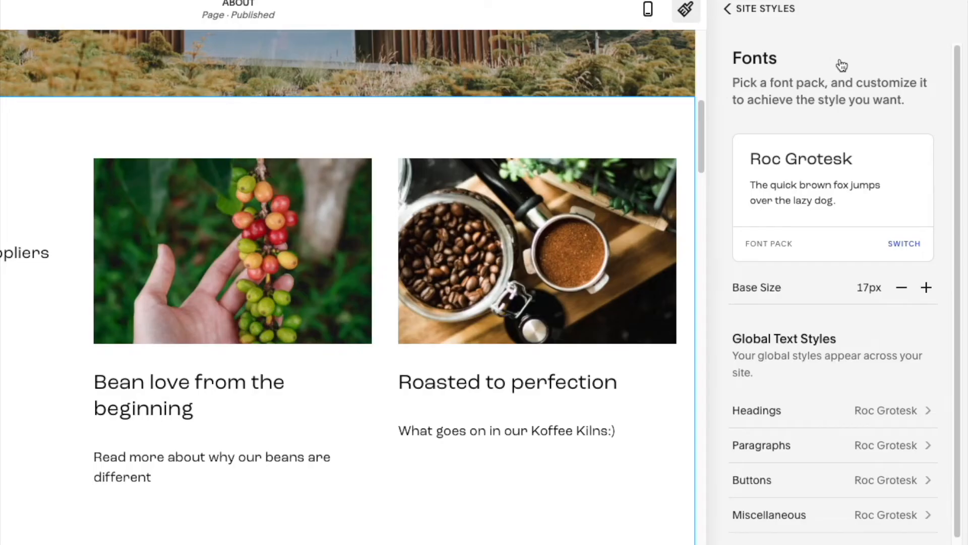
{"action": "left_click", "coordinate": [905, 244]}
{"action": "left_click", "coordinate": [900, 220]}
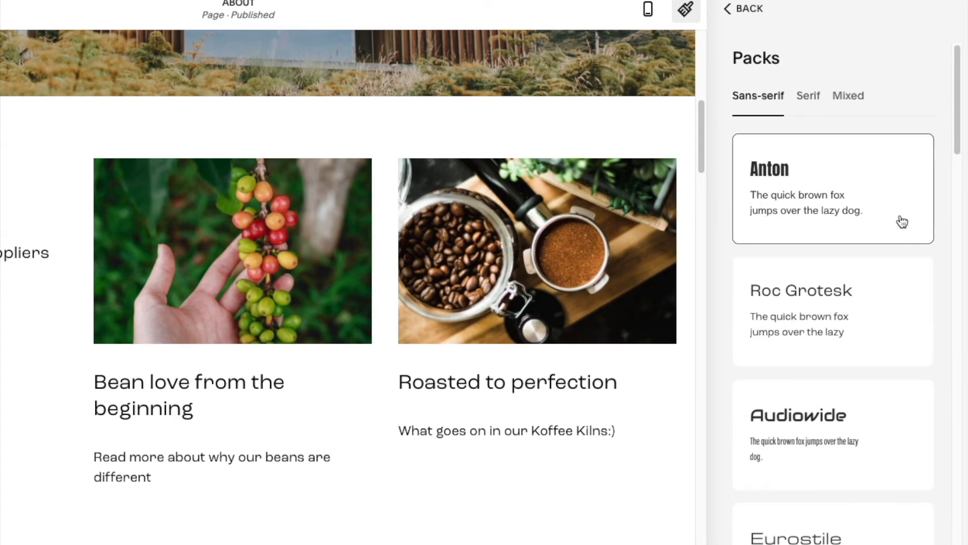
{"action": "left_click", "coordinate": [914, 410]}
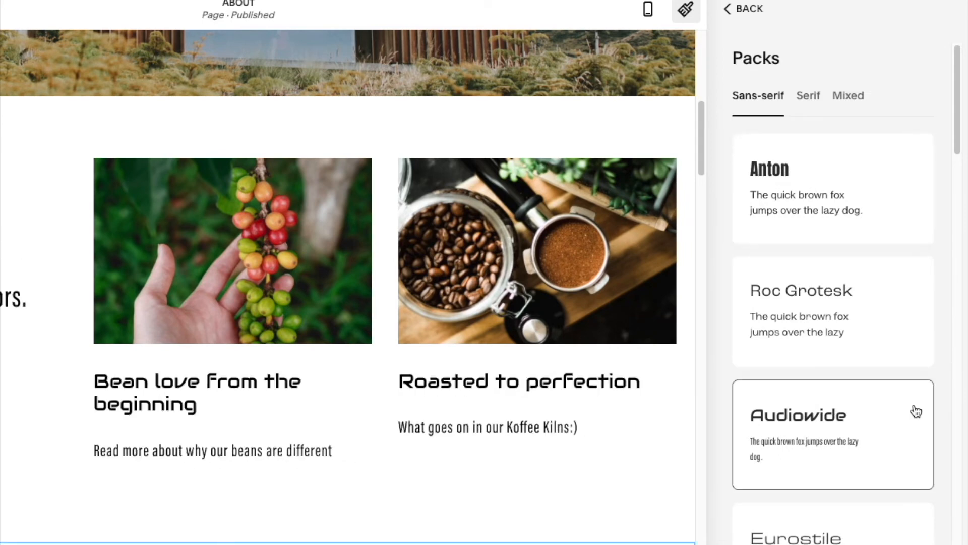
{"action": "left_click", "coordinate": [913, 347]}
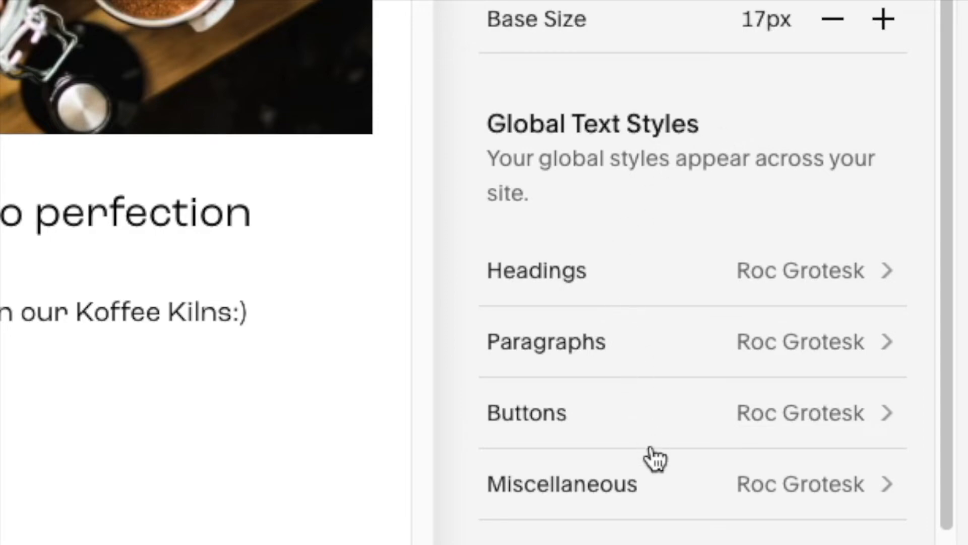
Set the Miscellaneous text style weight to 400 and reduce its line height
{"action": "left_click", "coordinate": [668, 494]}
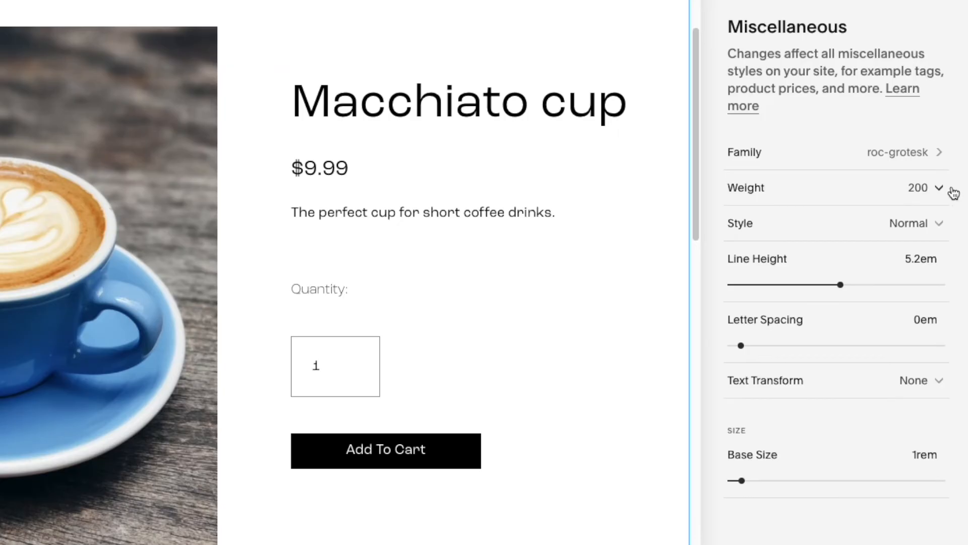
{"action": "left_click", "coordinate": [940, 191]}
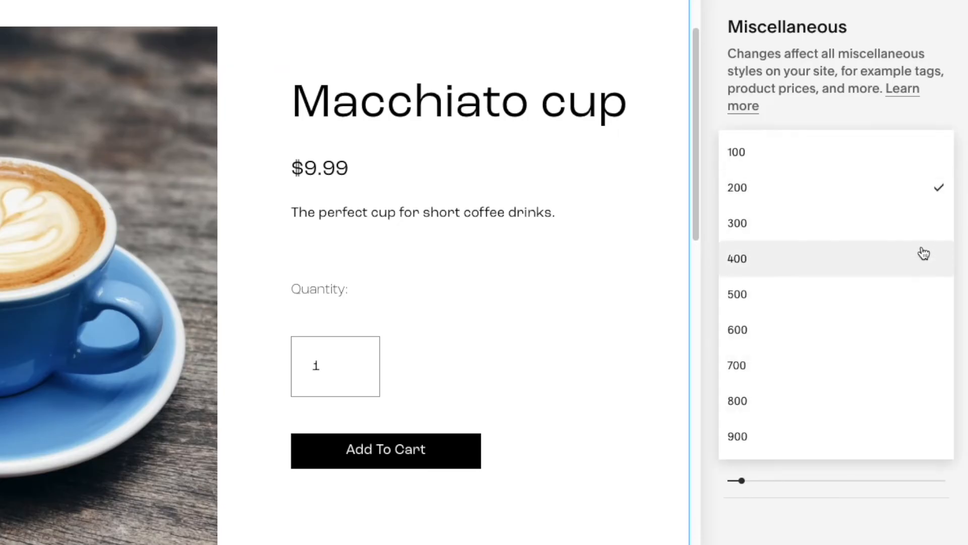
{"action": "left_click", "coordinate": [924, 254]}
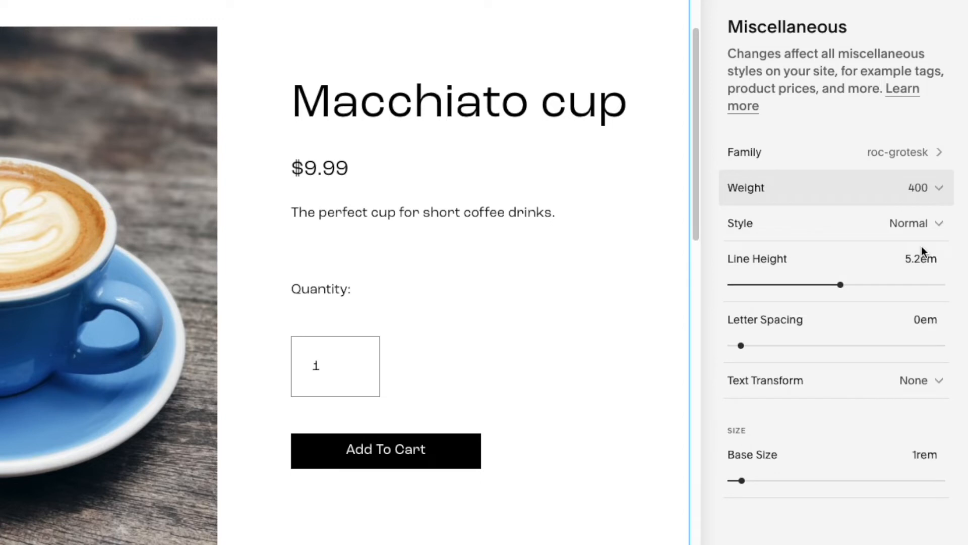
{"action": "left_click_drag", "start_coordinate": [840, 285], "coordinate": [777, 285]}
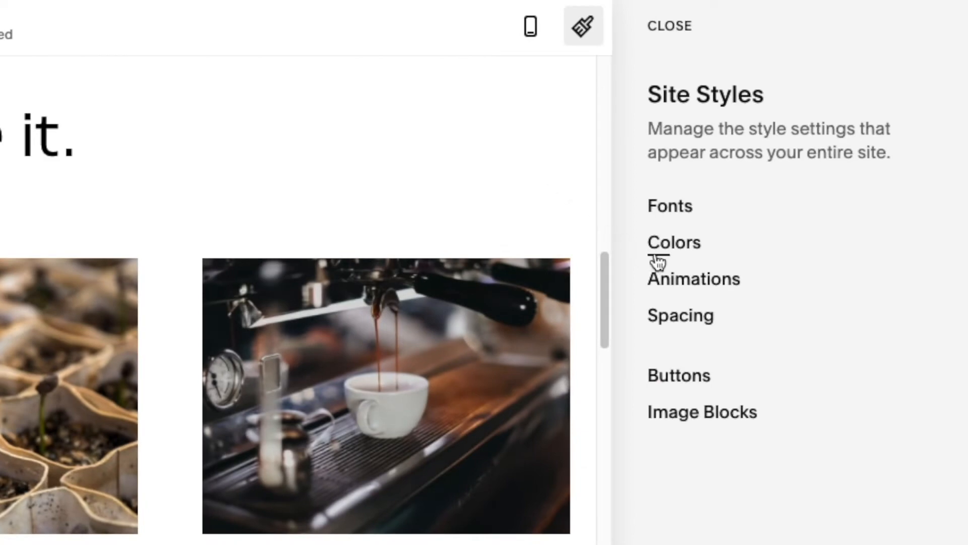
Set the Lightest 1 colour theme's section background to the red palette colour
{"action": "left_click", "coordinate": [660, 260]}
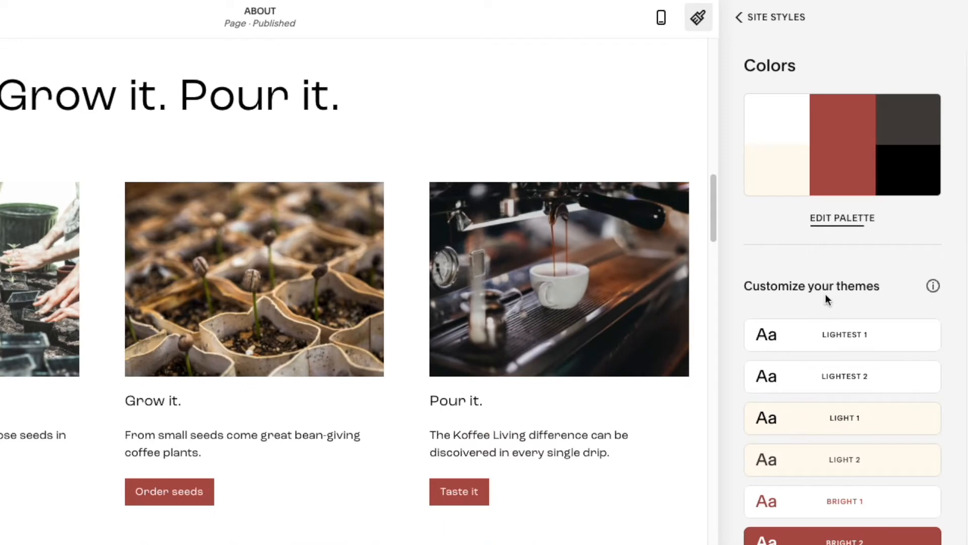
{"action": "left_click", "coordinate": [839, 343]}
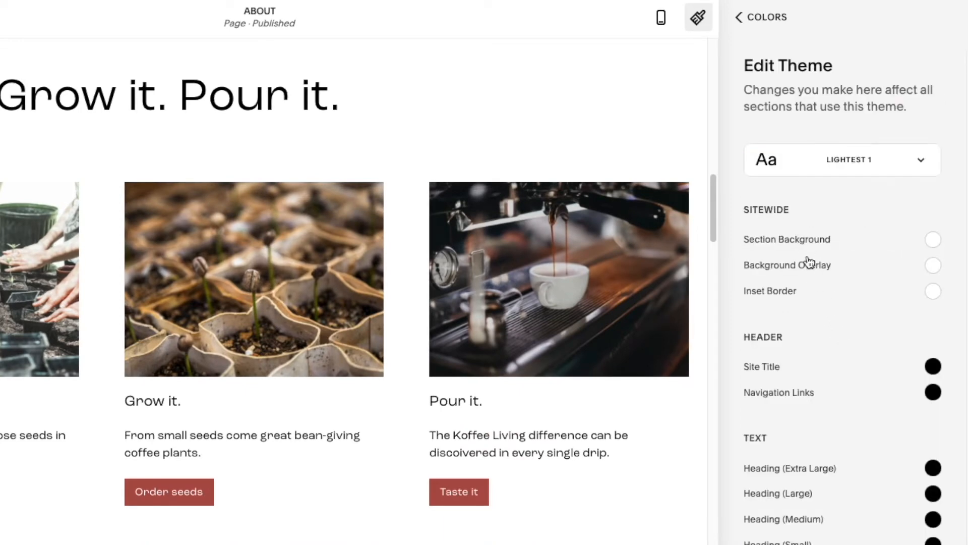
{"action": "left_click", "coordinate": [802, 237]}
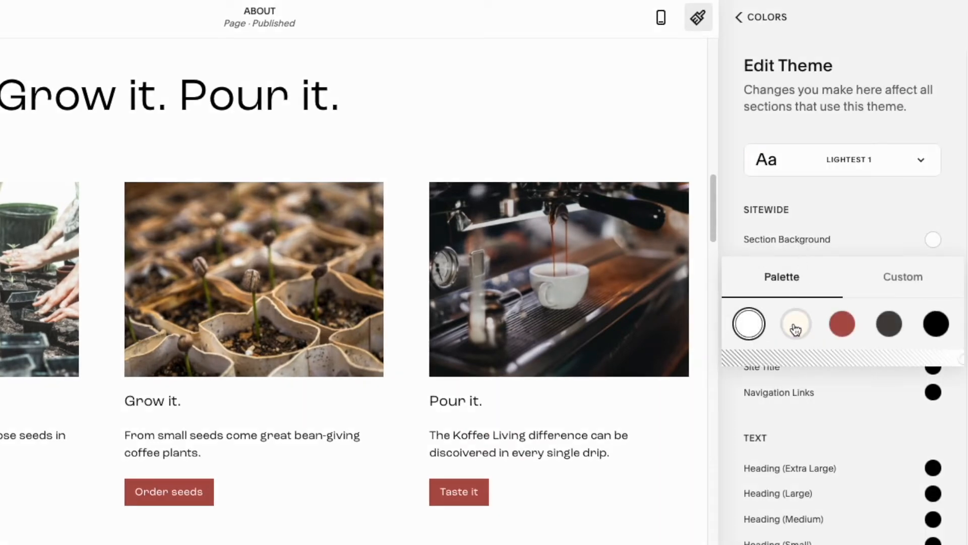
{"action": "left_click", "coordinate": [846, 328]}
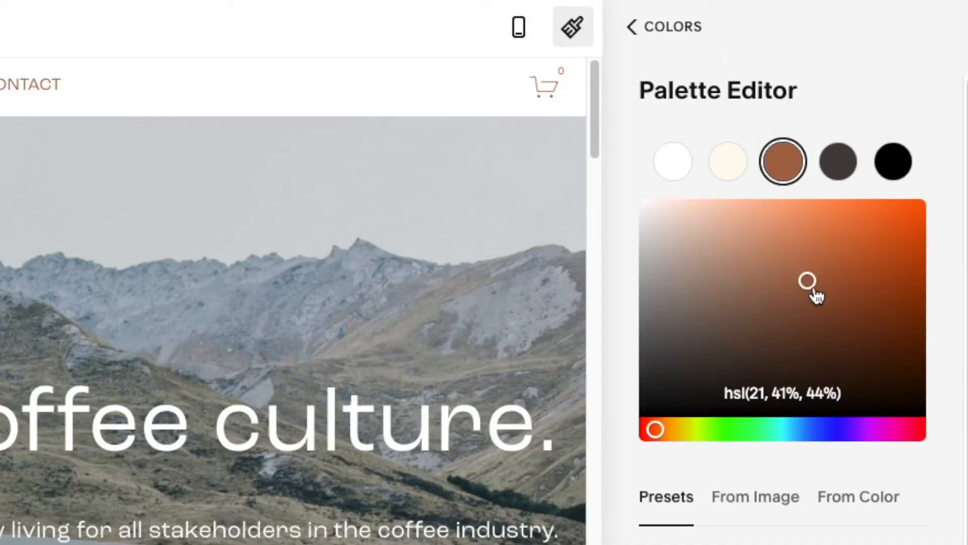
{"action": "left_click_drag", "start_coordinate": [815, 294], "coordinate": [847, 316]}
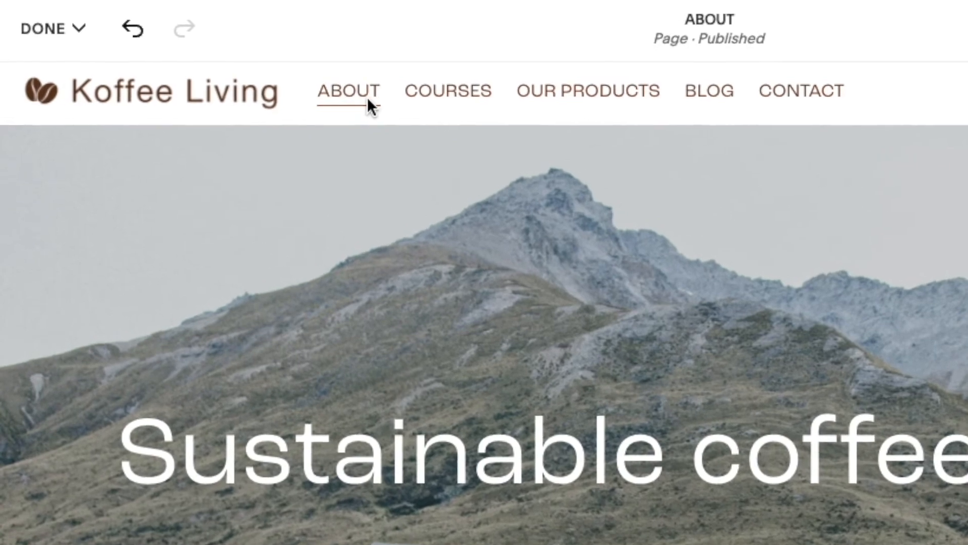
Open the Latte Art page under COURSES for editing
{"action": "mouse_move", "coordinate": [412, 96]}
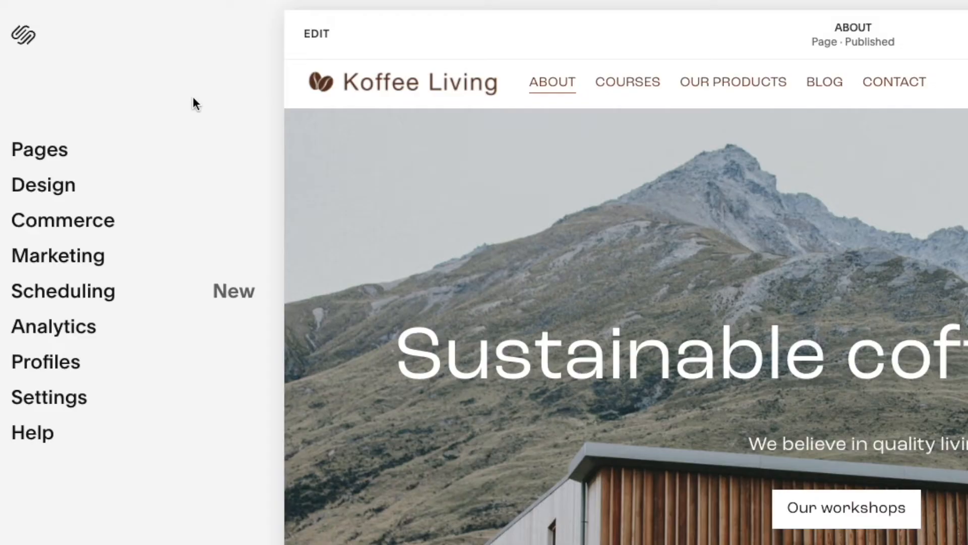
{"action": "left_click", "coordinate": [89, 155]}
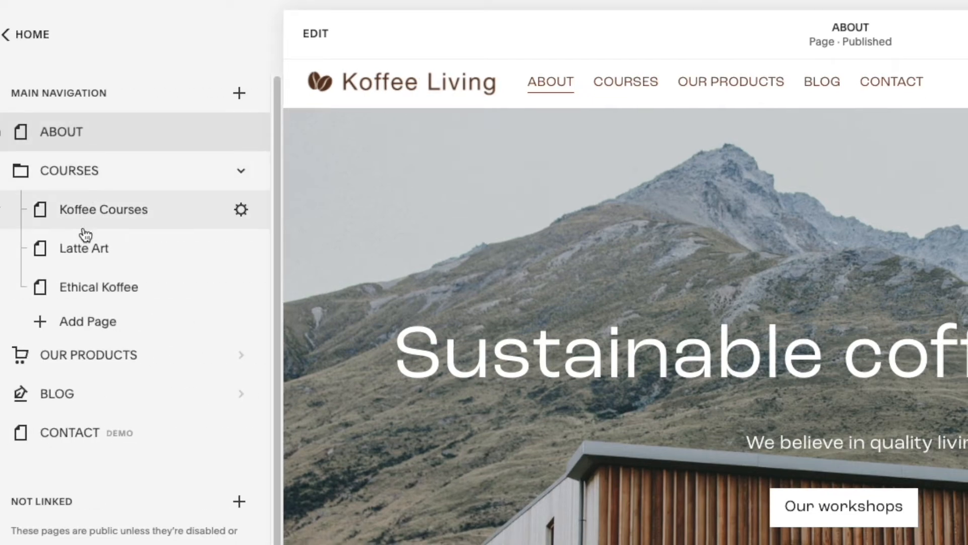
{"action": "left_click", "coordinate": [87, 246]}
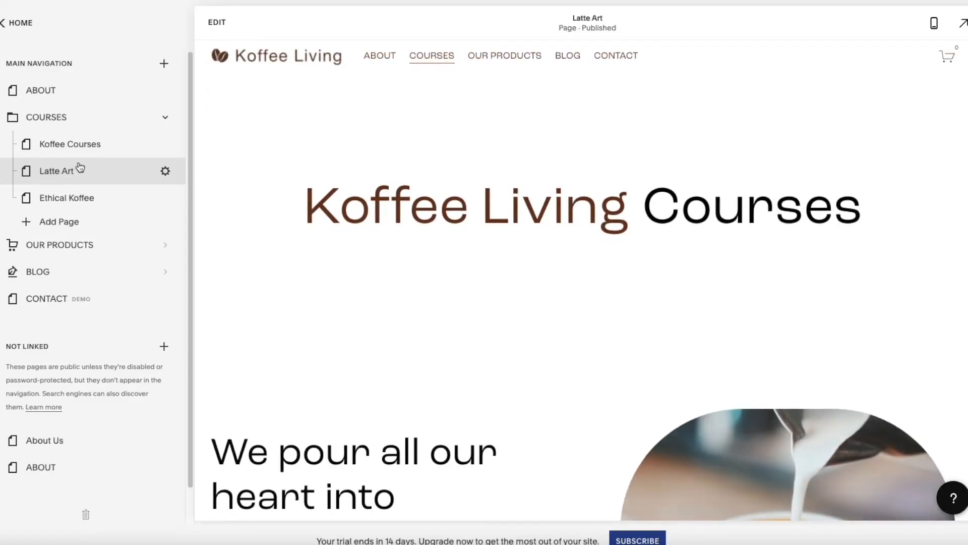
{"action": "left_click", "coordinate": [212, 29]}
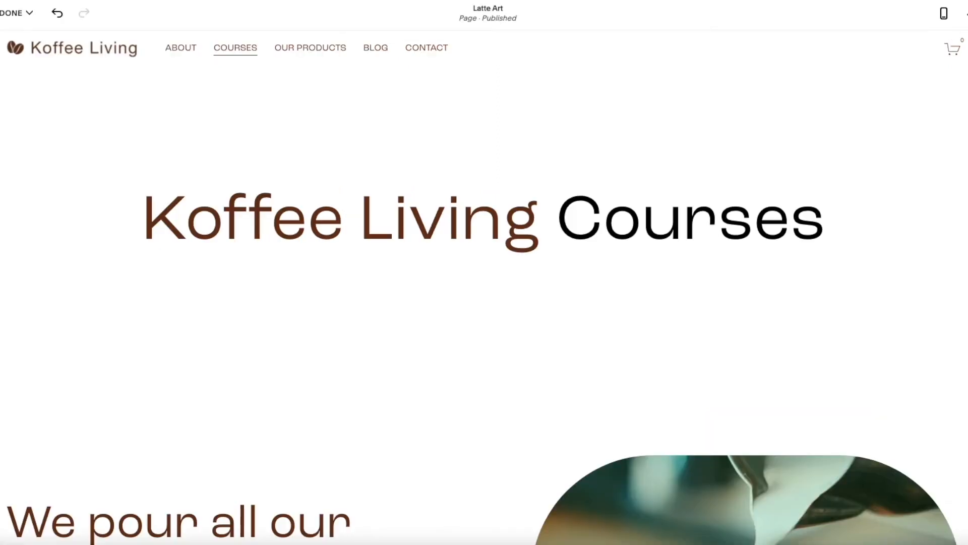
Apply the Bright 1 colour theme to the latte art course section
{"action": "scroll", "coordinate": [484, 288], "scroll_direction": "down", "scroll_amount": 7}
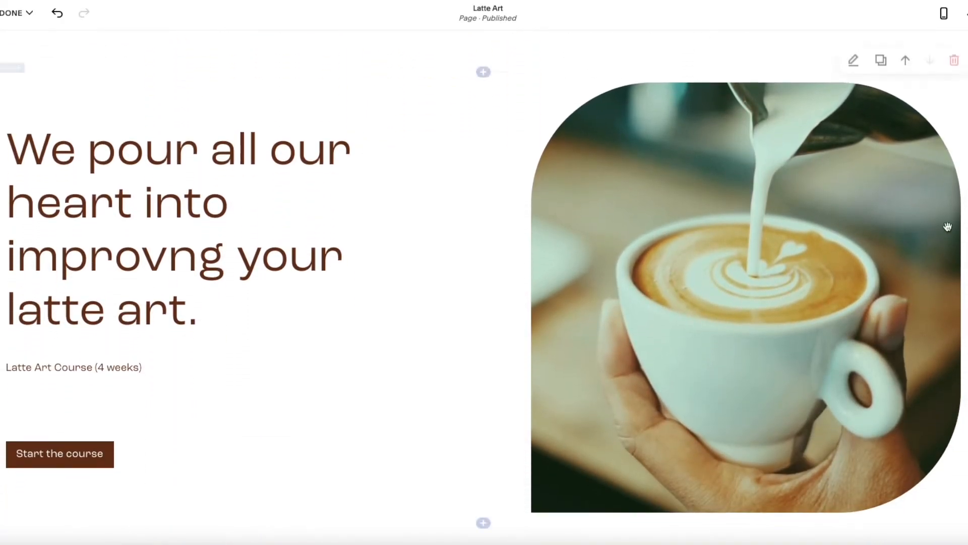
{"action": "left_click", "coordinate": [854, 70]}
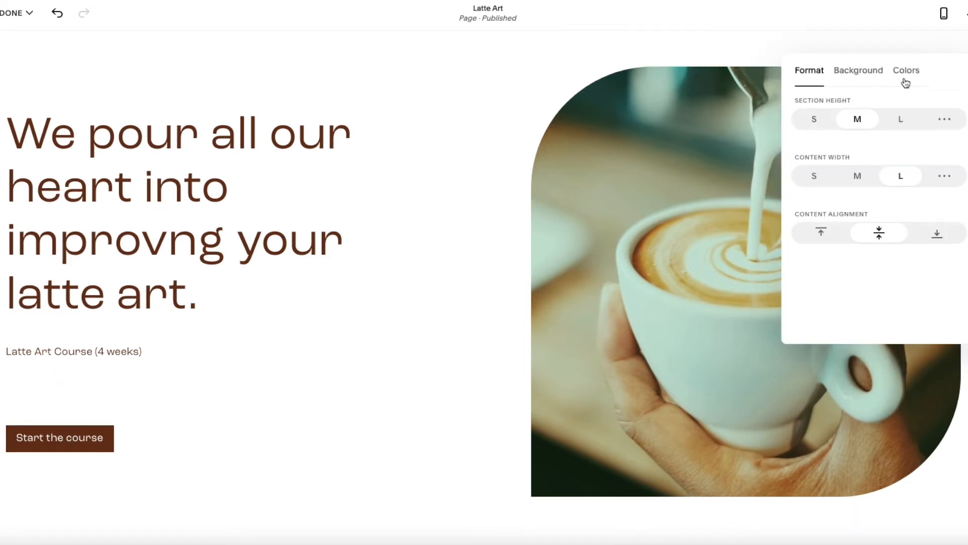
{"action": "left_click", "coordinate": [906, 80]}
{"action": "left_click", "coordinate": [903, 322]}
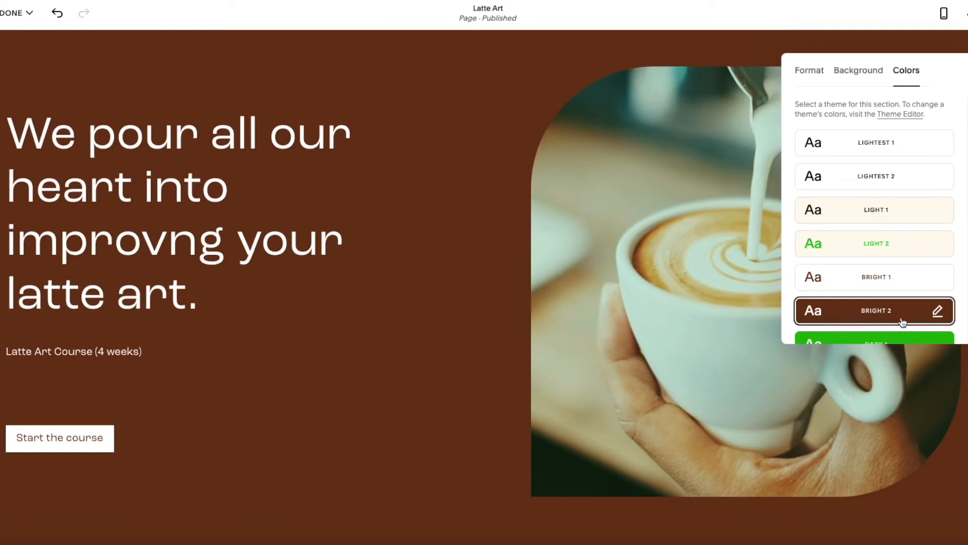
{"action": "left_click", "coordinate": [908, 281]}
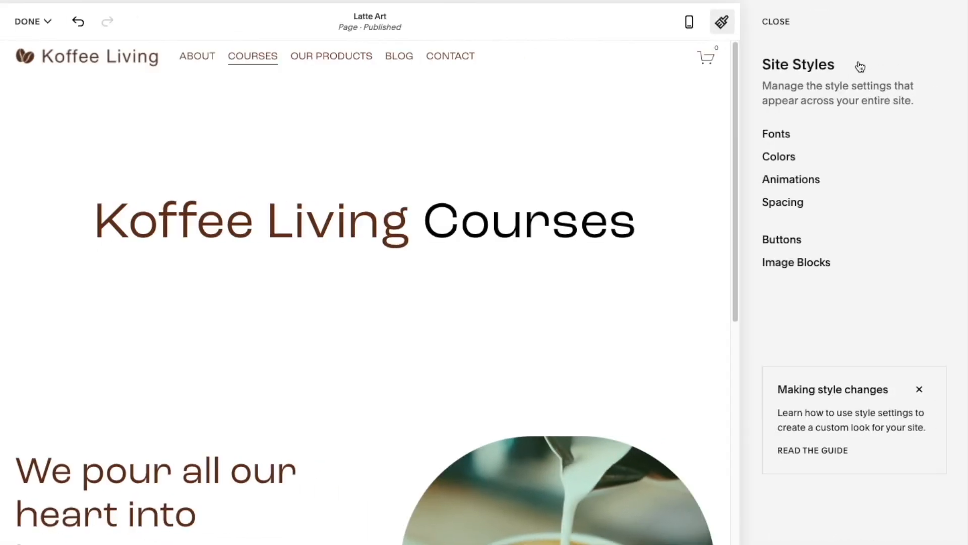
Set the site animation style, trying Fade and Scale before Slide
{"action": "left_click", "coordinate": [842, 192]}
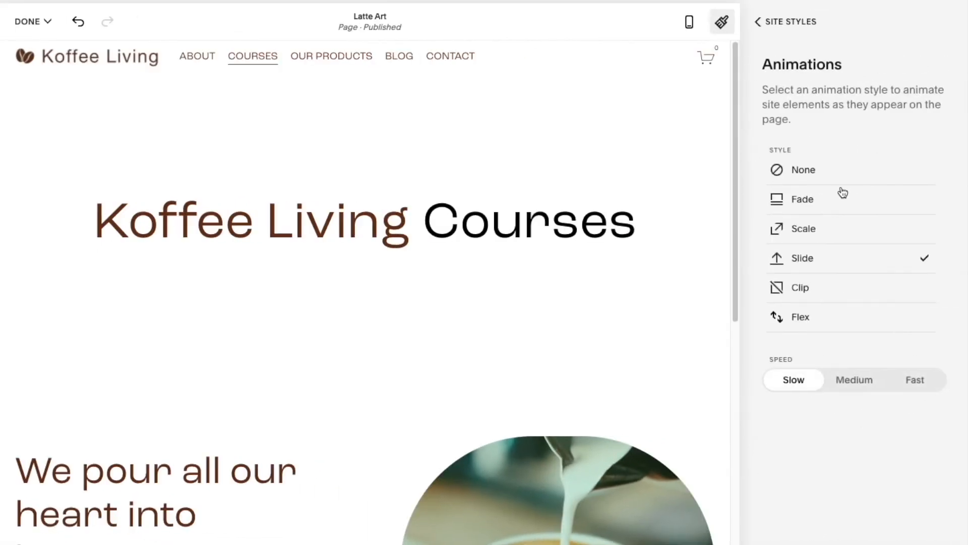
{"action": "left_click", "coordinate": [900, 201]}
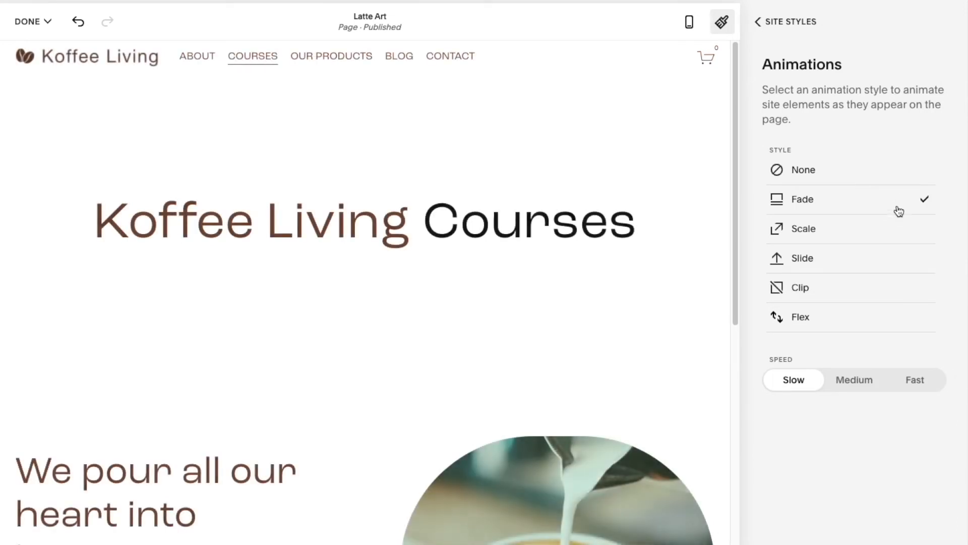
{"action": "left_click", "coordinate": [900, 227]}
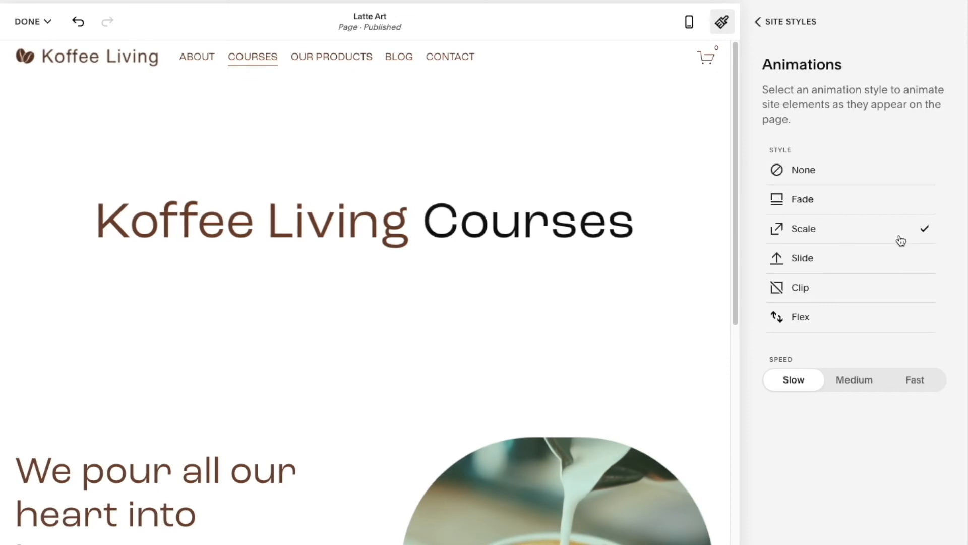
{"action": "left_click", "coordinate": [902, 259]}
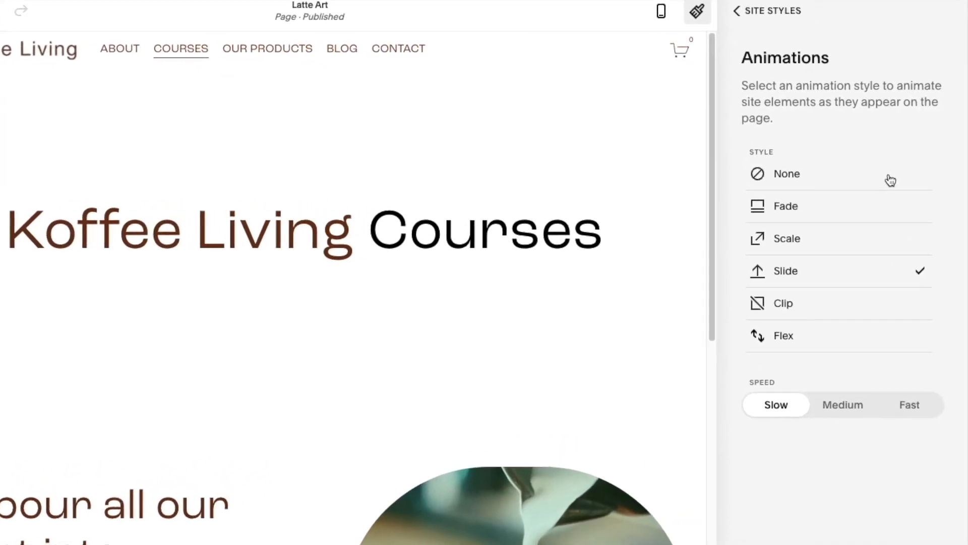
{"action": "left_click", "coordinate": [896, 177]}
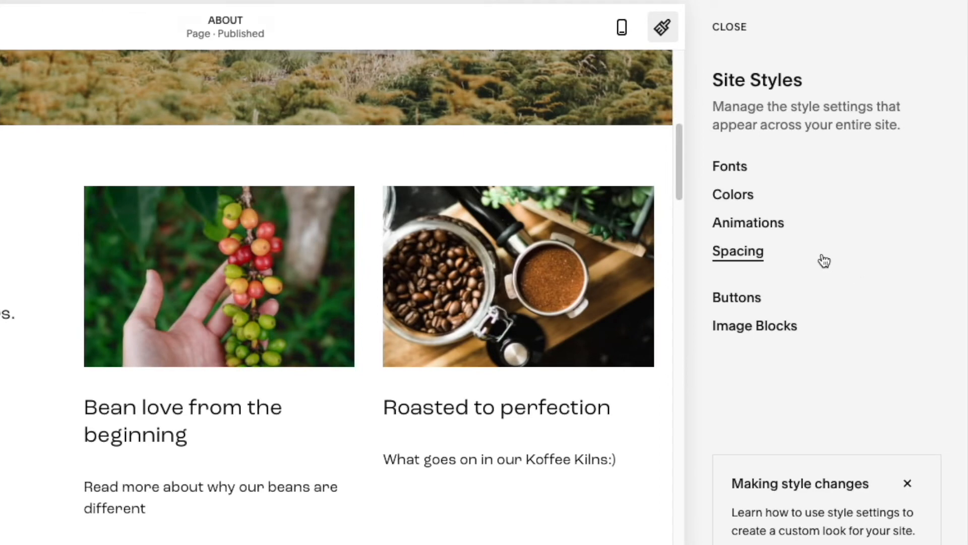
Increase the site spacing's page width setting
{"action": "left_click", "coordinate": [824, 260]}
{"action": "mouse_move", "coordinate": [820, 200]}
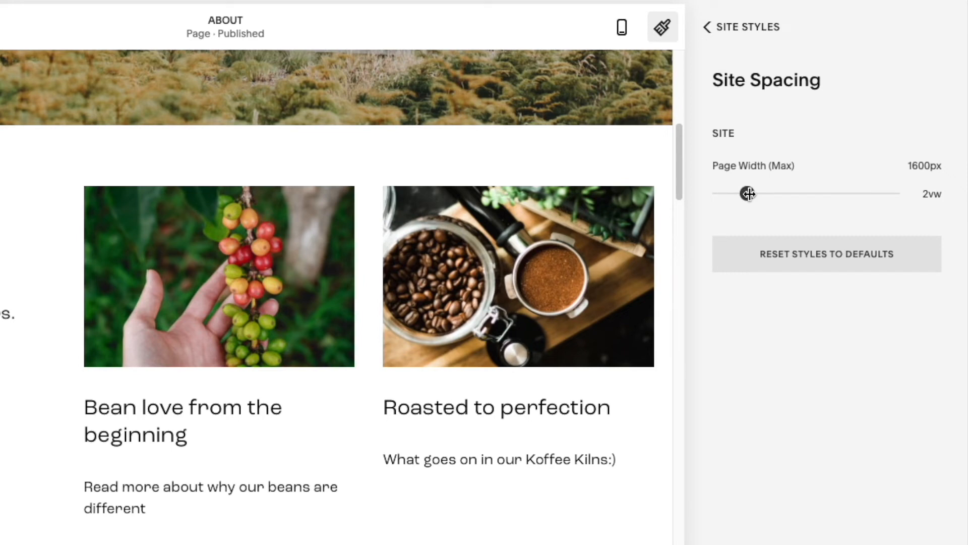
{"action": "left_click_drag", "start_coordinate": [757, 194], "coordinate": [824, 196]}
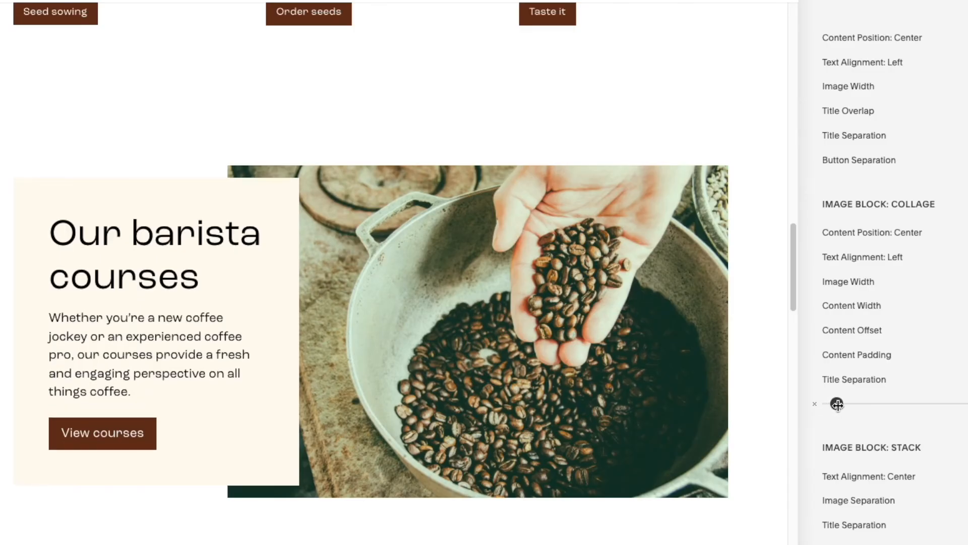
{"action": "left_click_drag", "start_coordinate": [828, 402], "coordinate": [855, 406]}
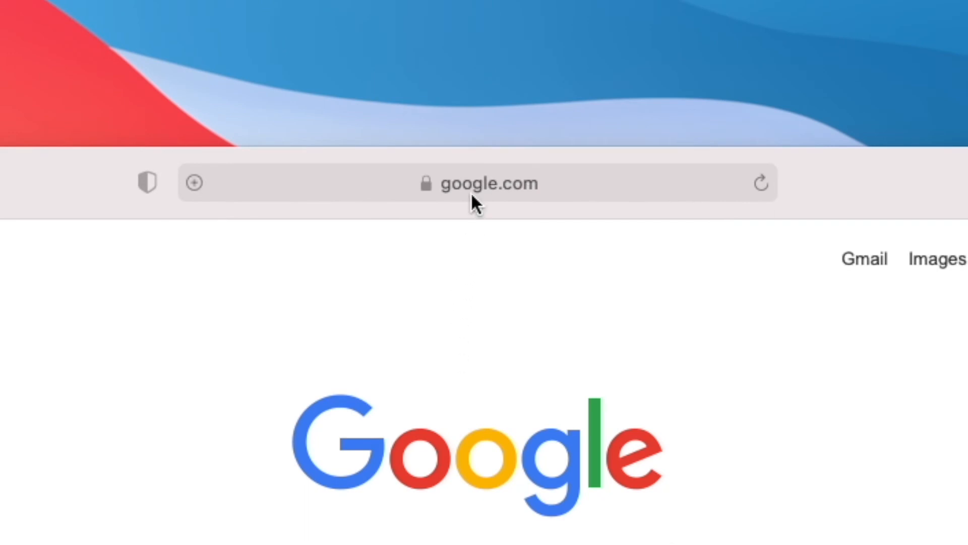
Check whether the koffeeliving.com domain is taken, first by visiting it in the browser and then in Squarespace's domain search
{"action": "left_click", "coordinate": [471, 195]}
{"action": "type", "text": "www.koffeeliving"}
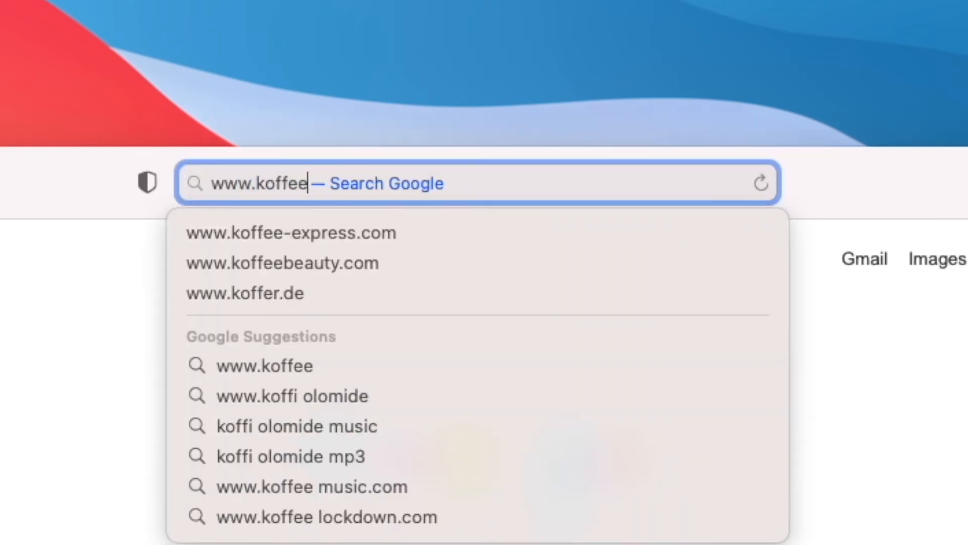
{"action": "type", "text": ".com"}
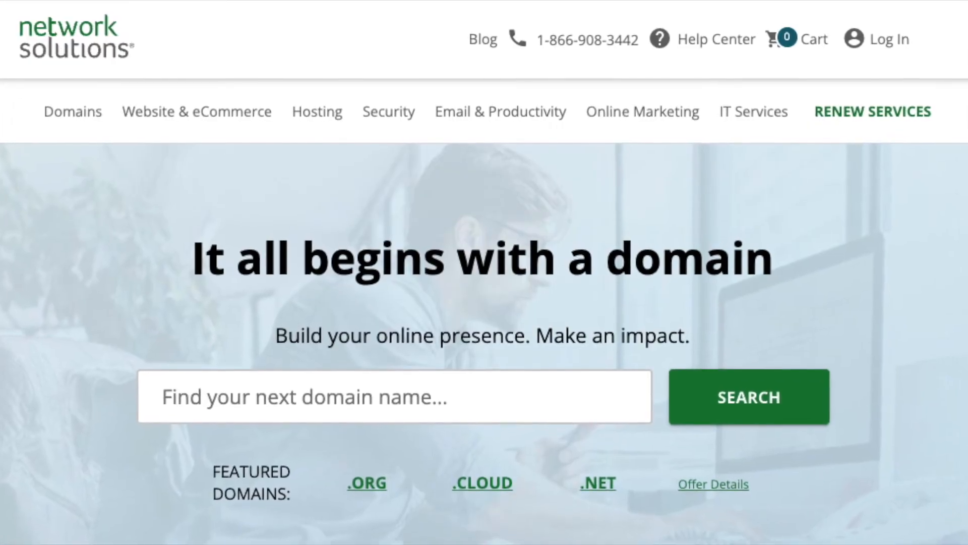
{"action": "type", "text": "v"}
{"action": "type", "text": "ing."}
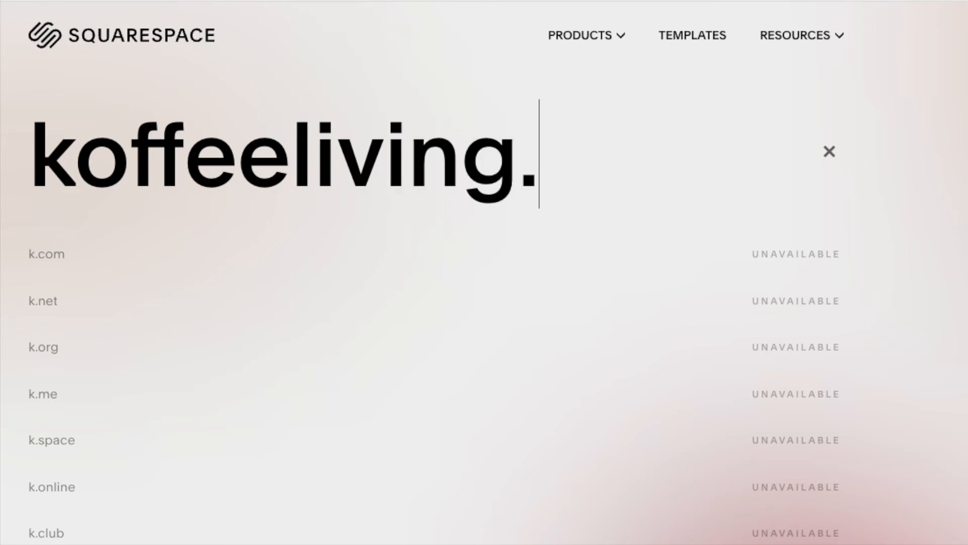
{"action": "type", "text": "com"}
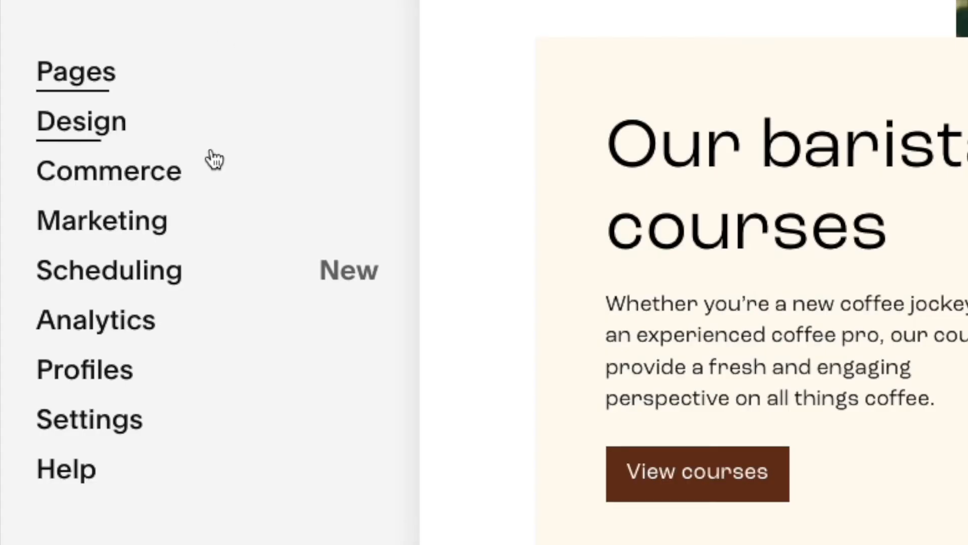
Open the site's Domains settings
{"action": "left_click", "coordinate": [186, 424]}
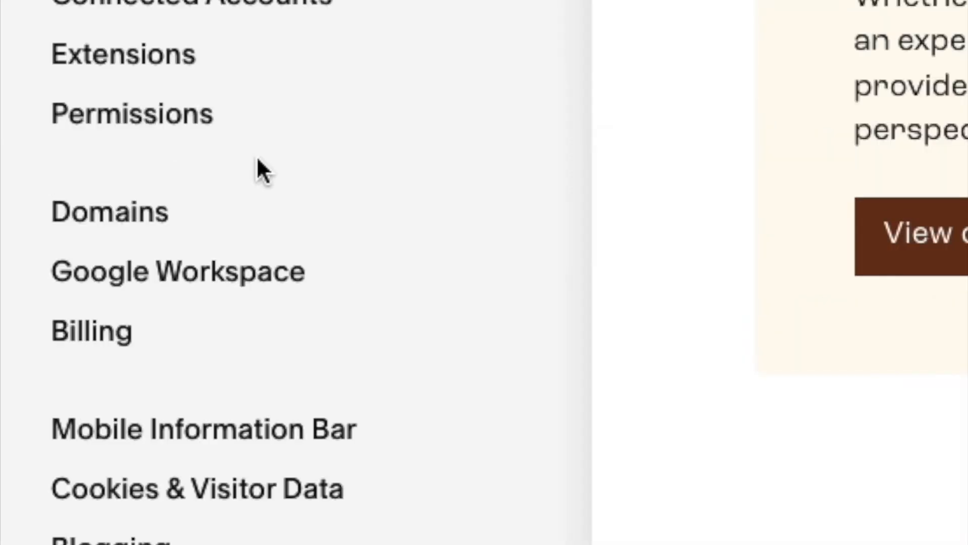
{"action": "left_click", "coordinate": [209, 228]}
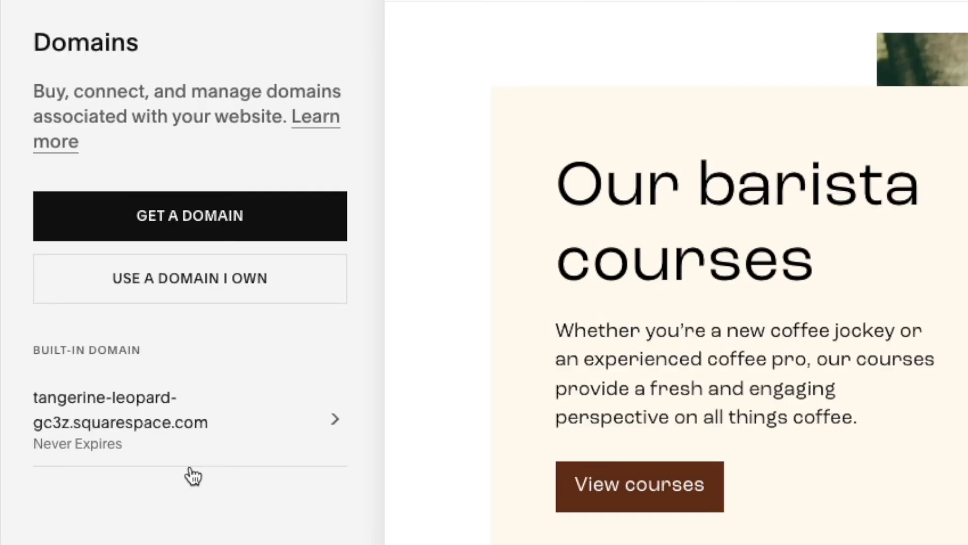